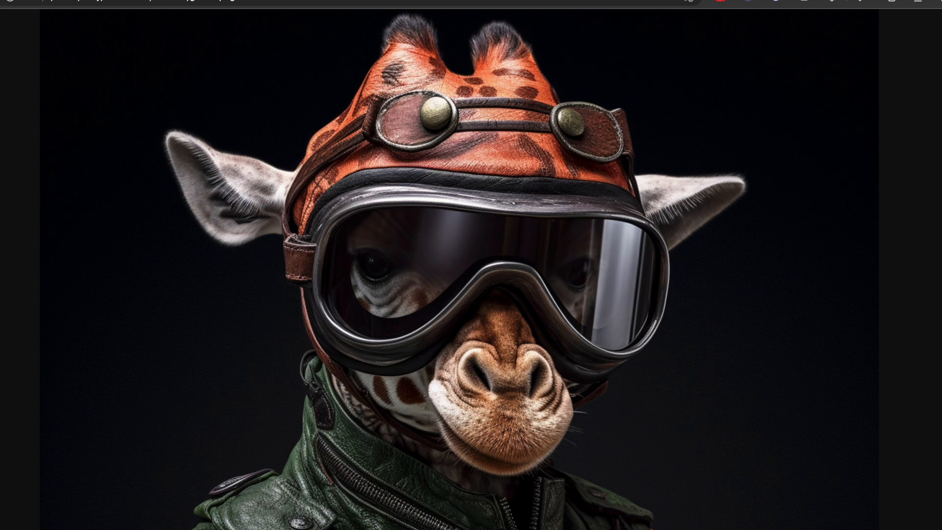
left_click(736, 0)
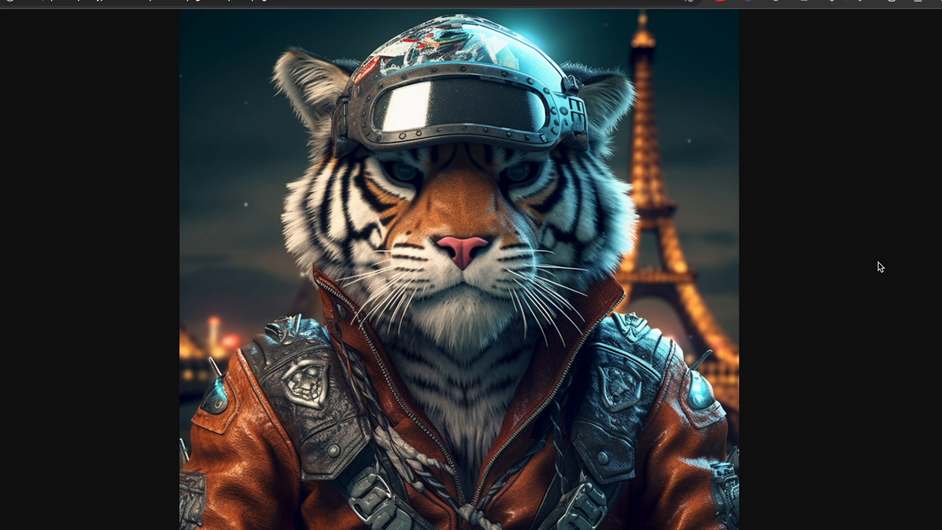
left_click(864, 260)
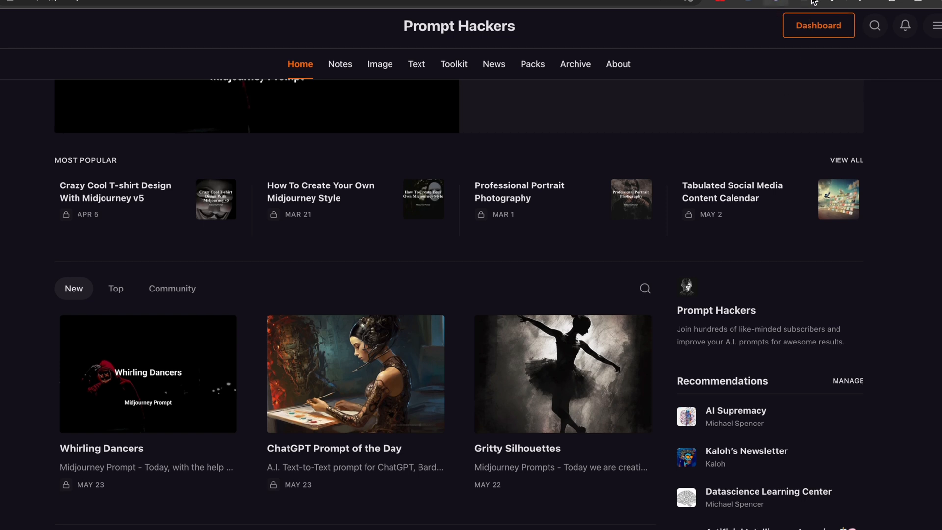
Step: Open the AI Prompt Log extension and show the details of the saved Biker Animals prompt
left_click(805, 3)
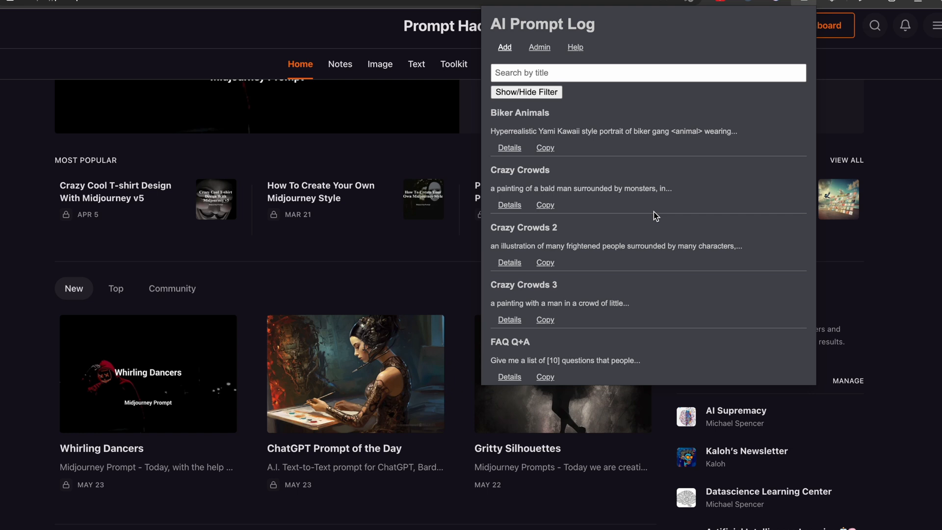
scroll(572, 116, "down", 1)
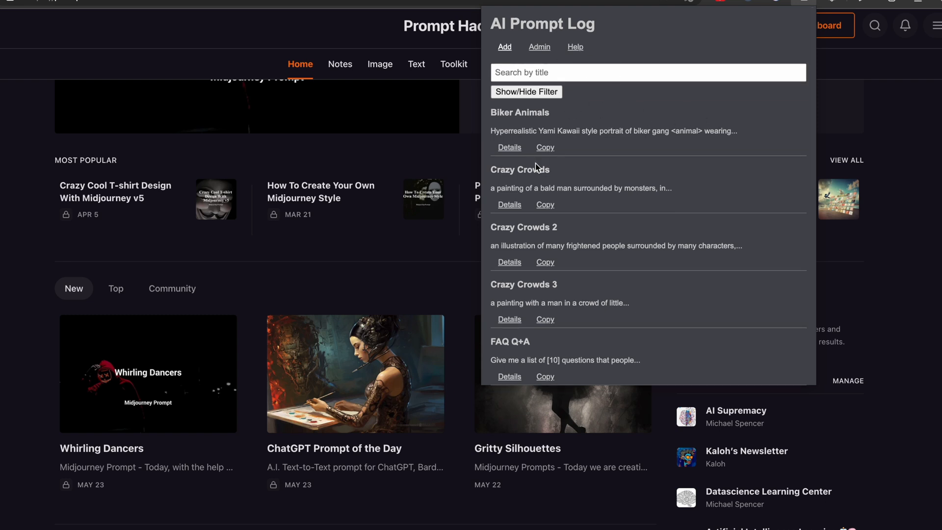
scroll(535, 162, "up", 1)
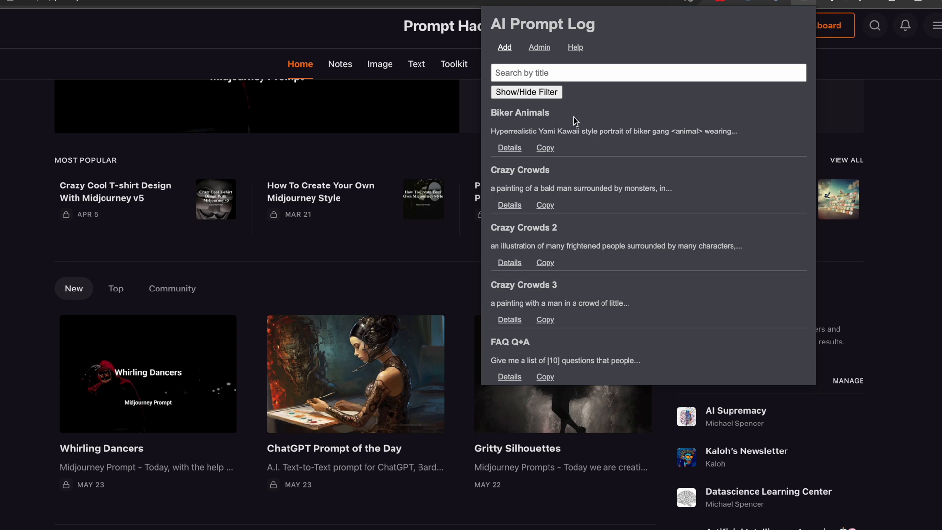
left_click(510, 148)
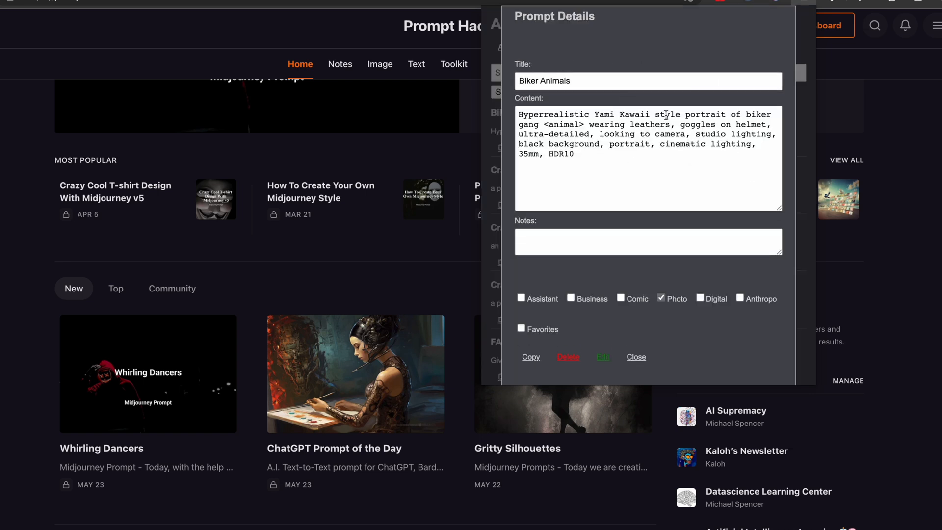
Step: Review the Biker Animals prompt text and its <animal> placeholder, copy the prompt, and close its details
left_click_drag(518, 116, 602, 154)
left_click(644, 169)
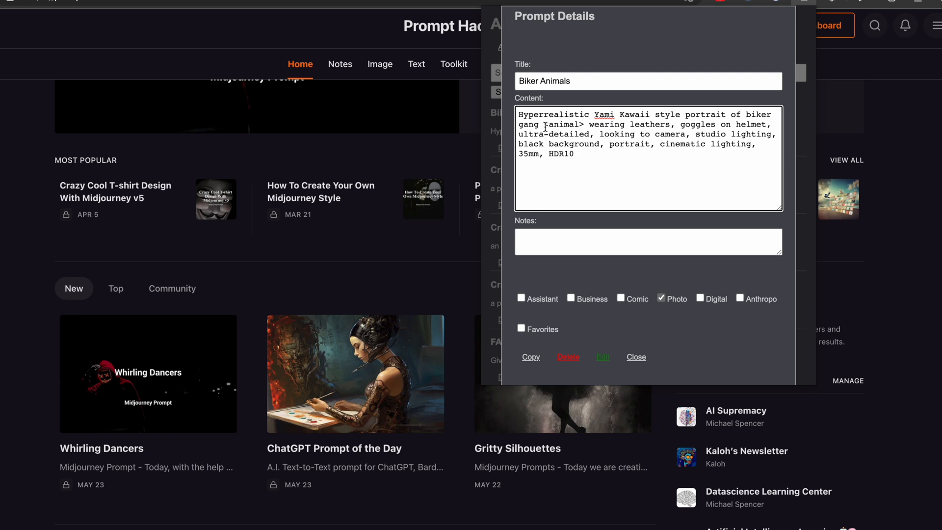
left_click_drag(585, 125, 544, 125)
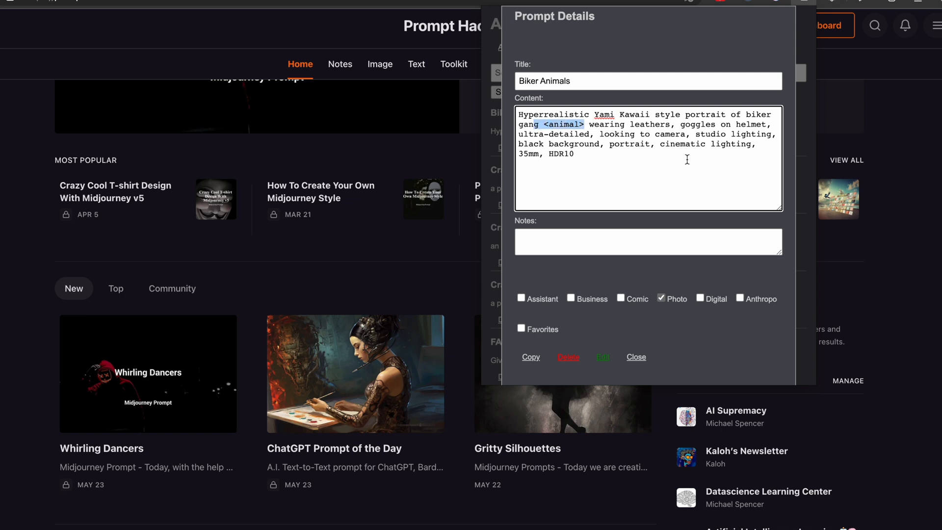
left_click(681, 179)
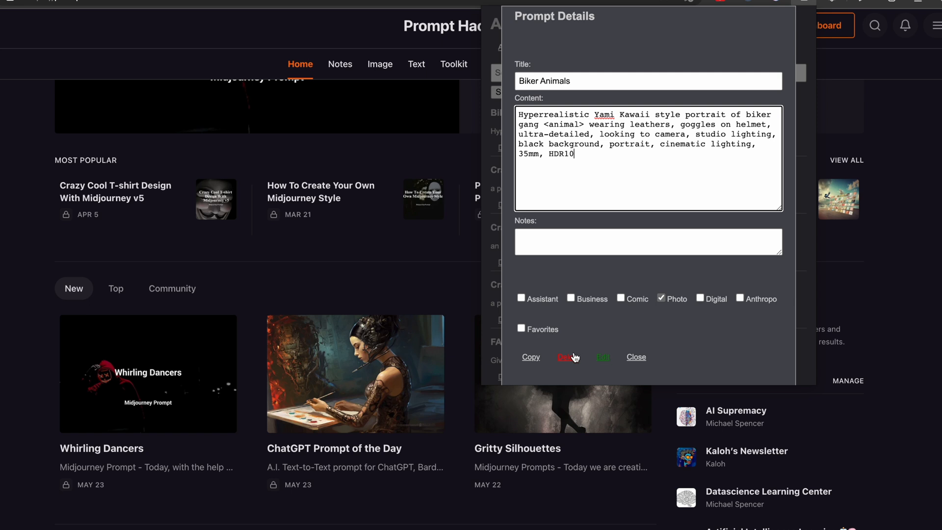
left_click(532, 359)
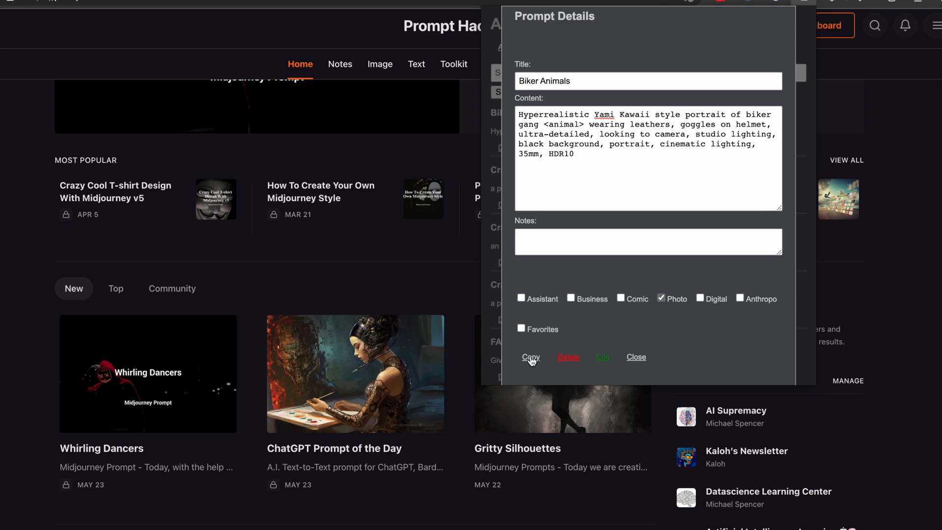
left_click(637, 358)
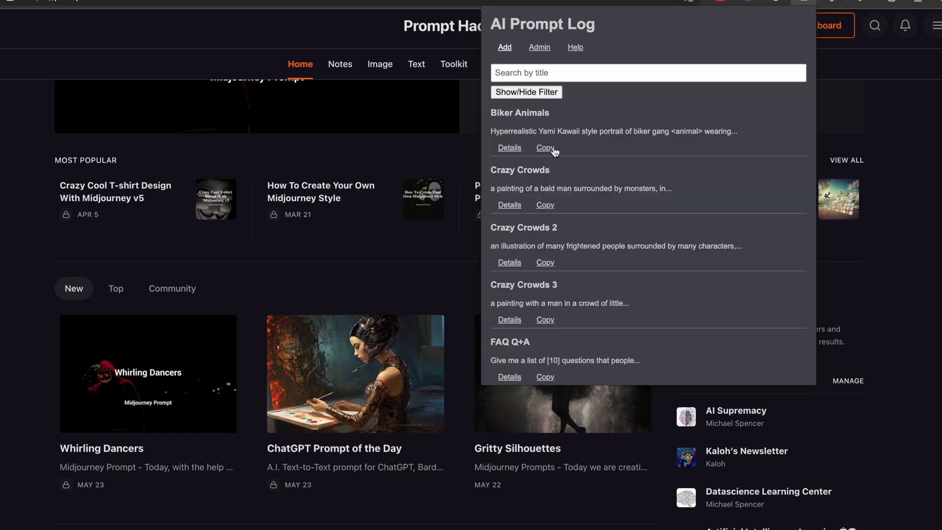
left_click(908, 86)
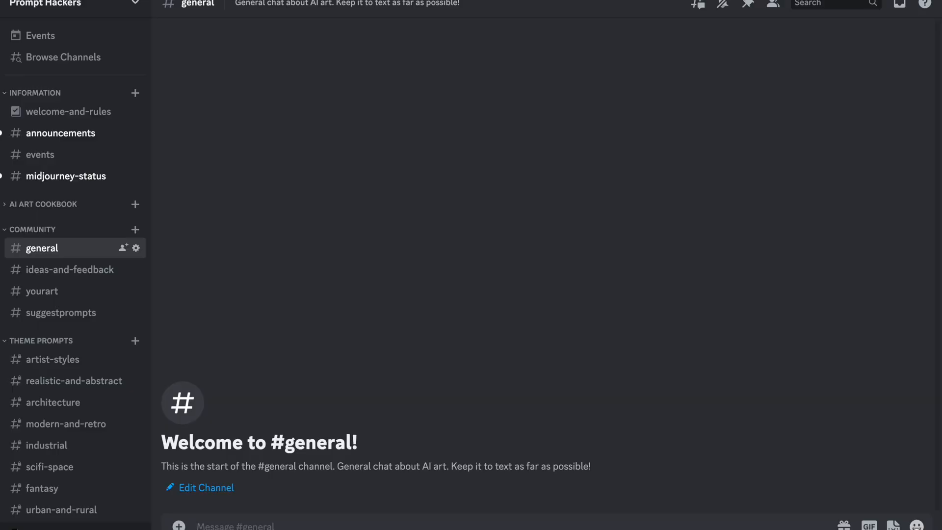
Step: Switch to Discord and start Midjourney's /imagine command in the general channel with the copied Biker Animals prompt
left_click(302, 525)
type("/imag")
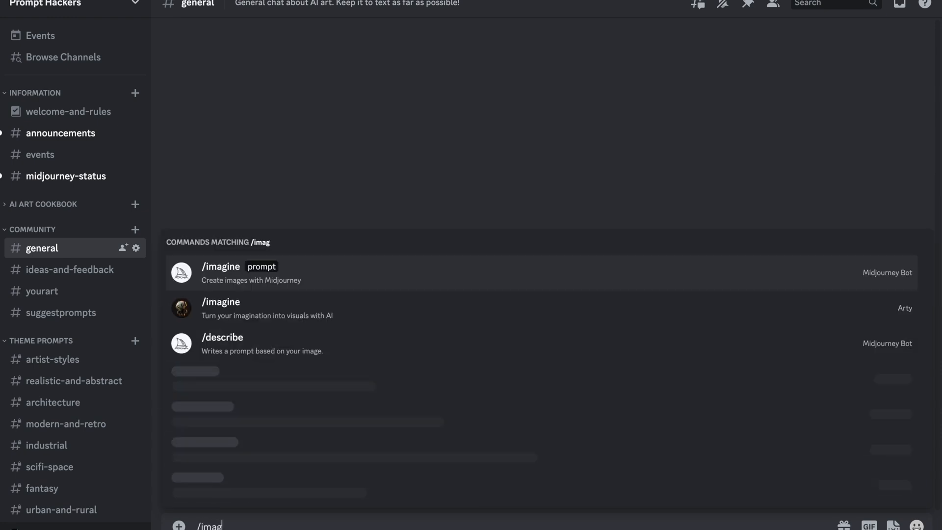
type("ine")
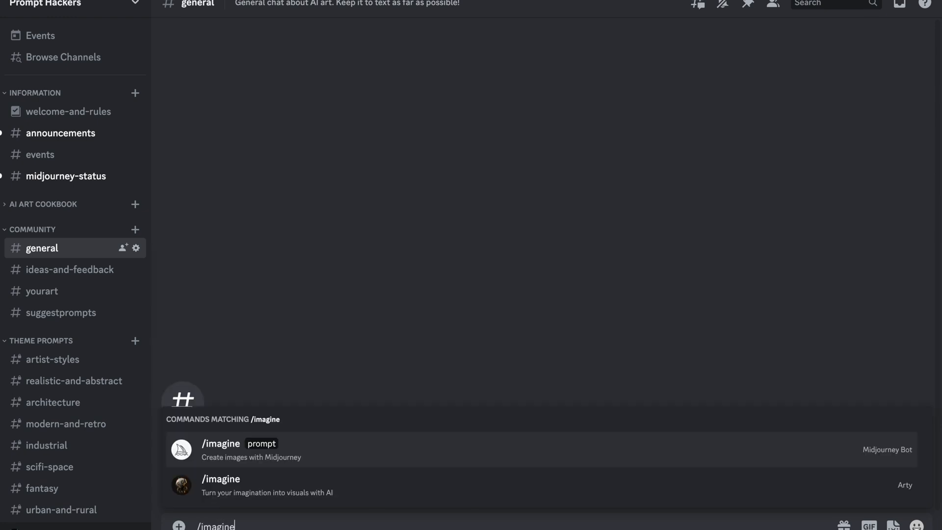
left_click(265, 460)
key("ctrl+v")
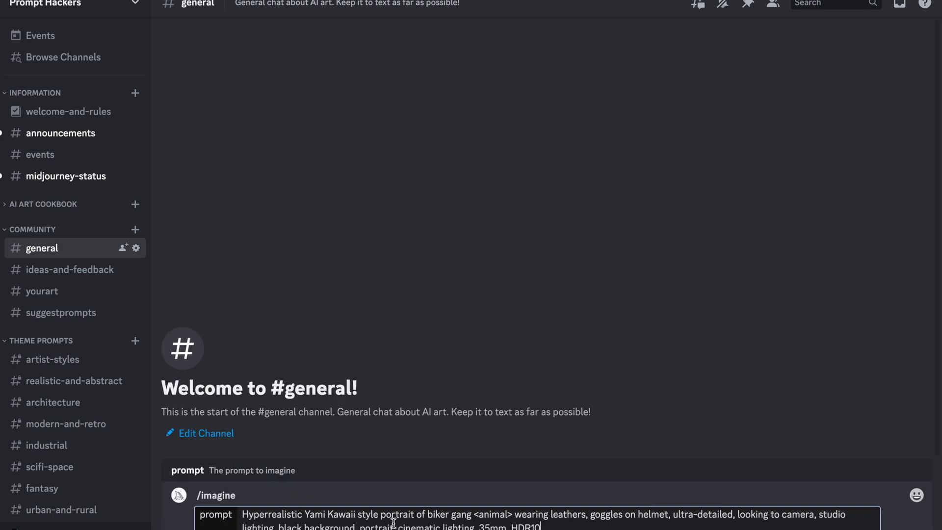
Step: Replace the <animal> placeholder in the prompt with puppy and submit it
left_click_drag(474, 514, 512, 514)
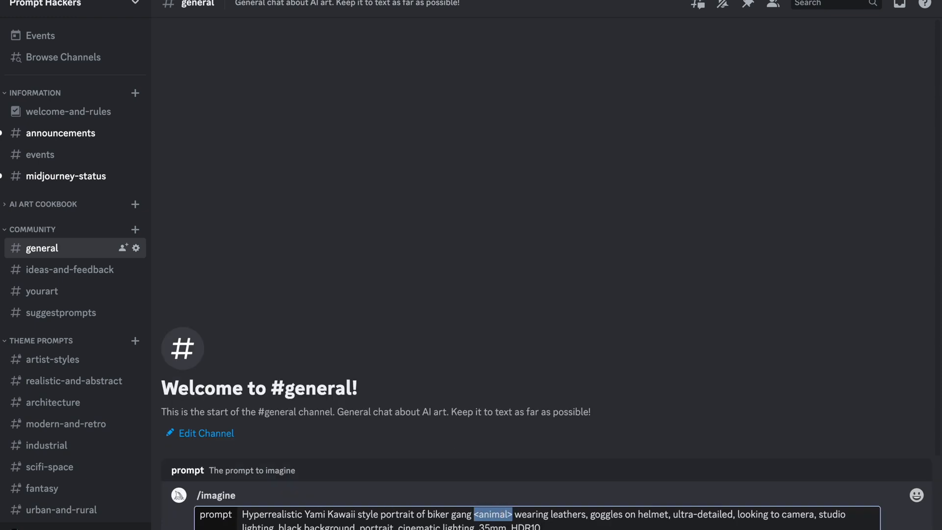
type("puppy")
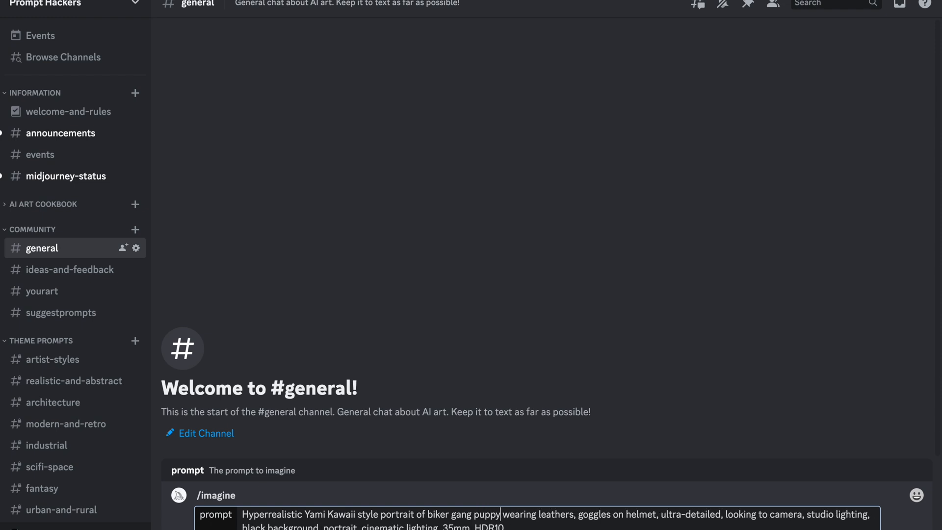
left_click(564, 526)
key("Return")
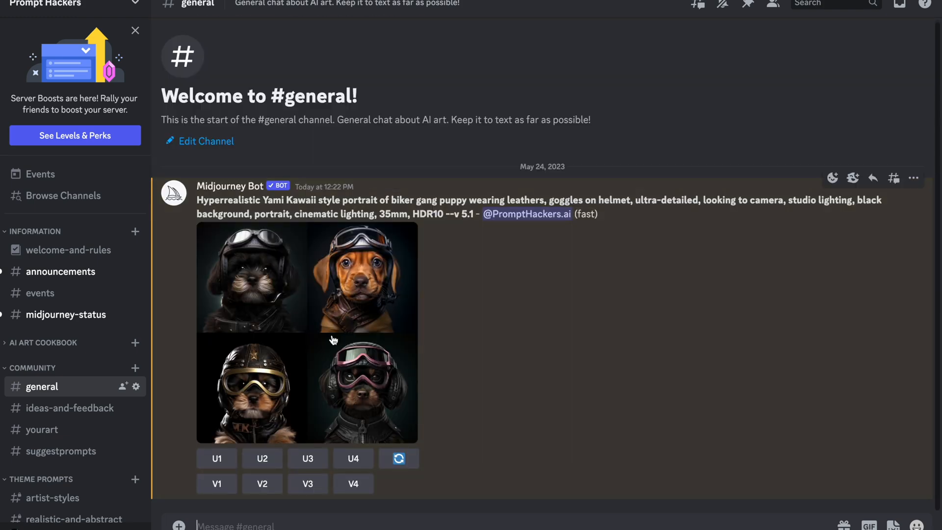
Step: View the puppy image grid enlarged and upscale its third image
left_click(333, 340)
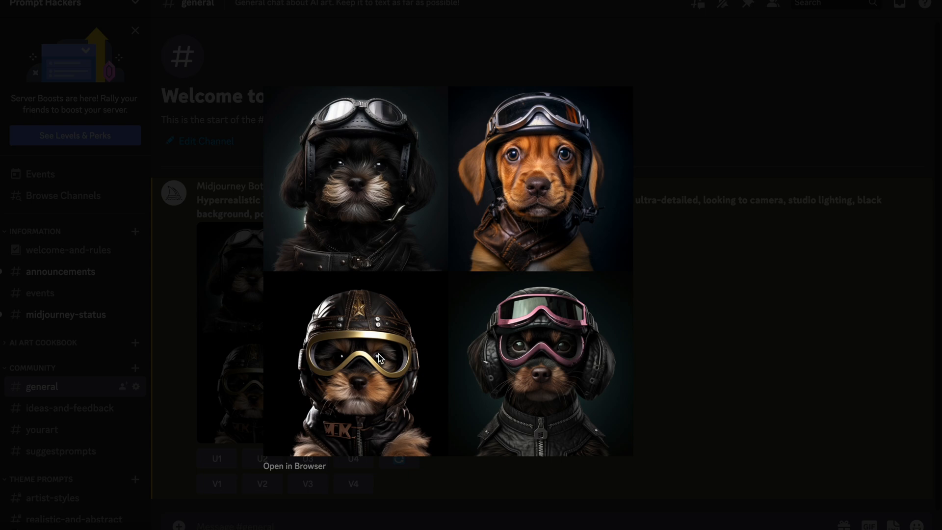
left_click(687, 359)
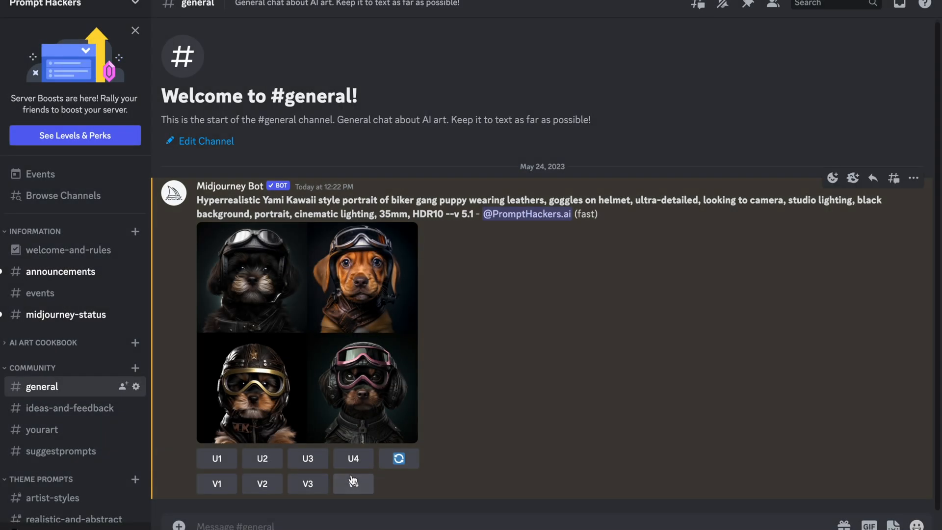
left_click(311, 459)
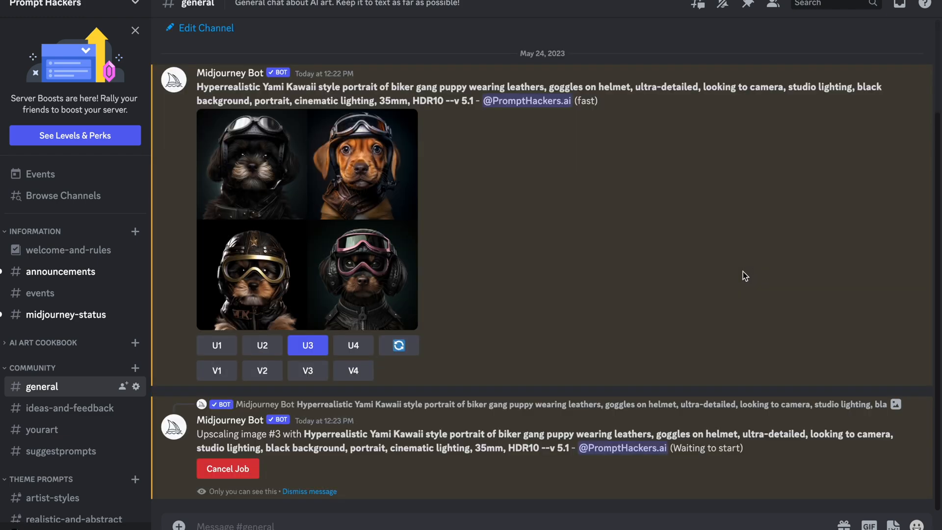
Step: Remove the four-image puppy grid message with the red X reaction and view the upscaled puppy image enlarged
right_click(528, 193)
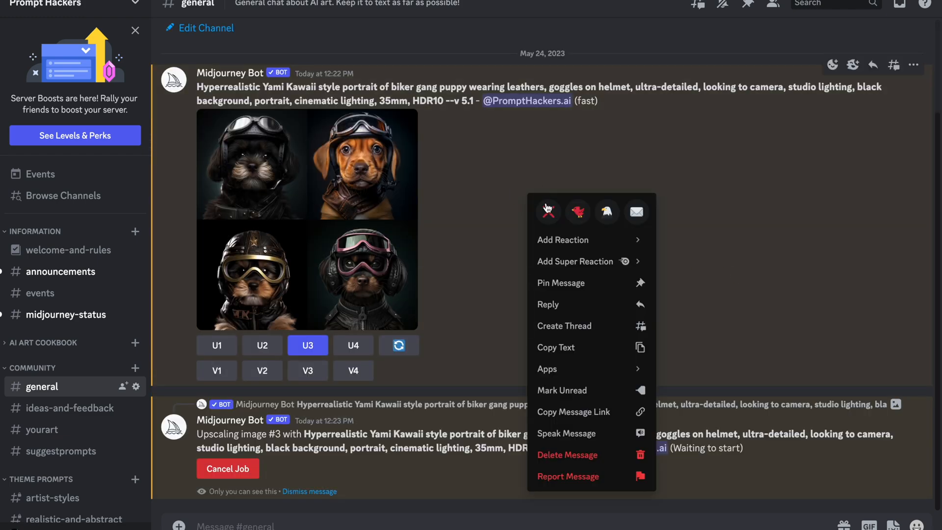
left_click(548, 211)
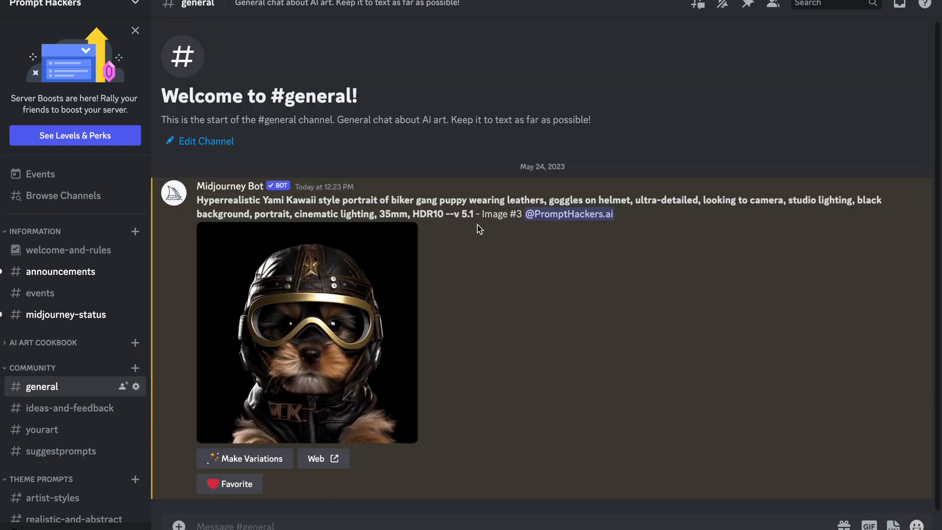
left_click(353, 332)
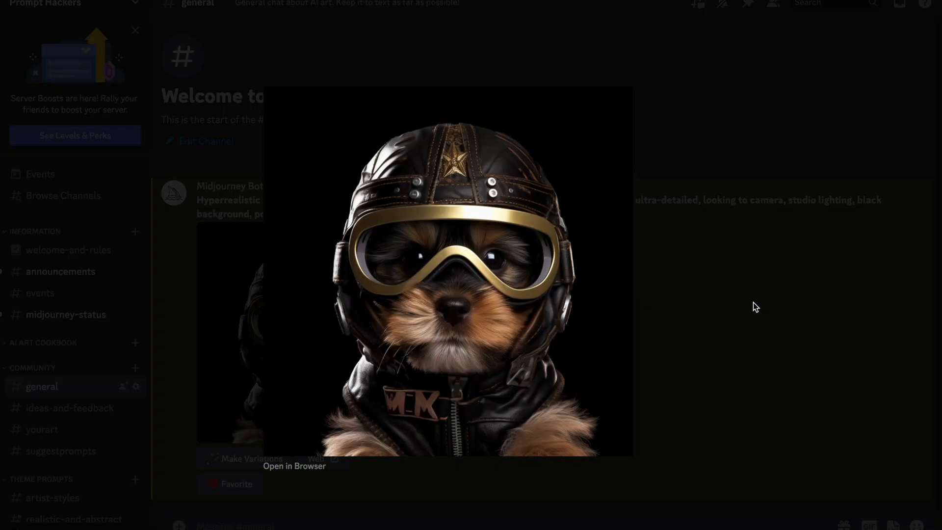
left_click(694, 301)
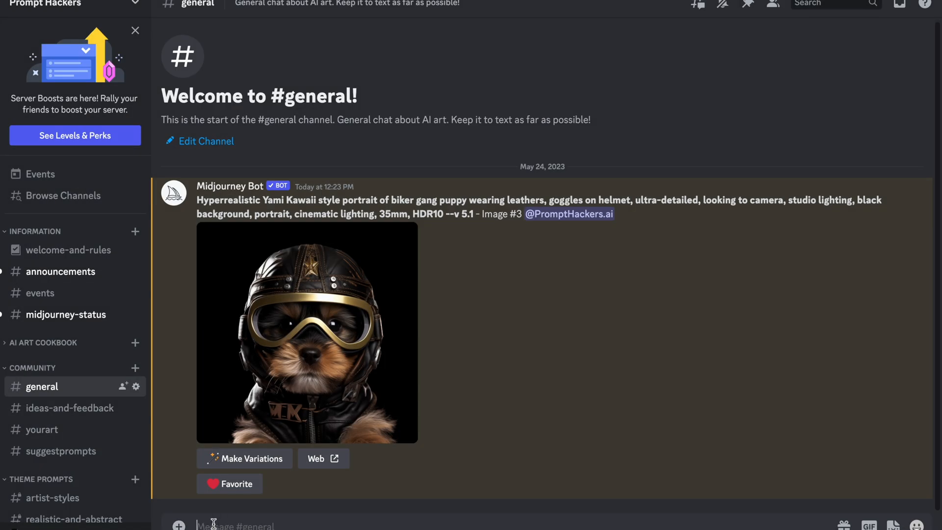
Step: Start another Midjourney /imagine command and insert the Biker Animals prompt with its <animal> placeholder
left_click(213, 524)
type("/imag")
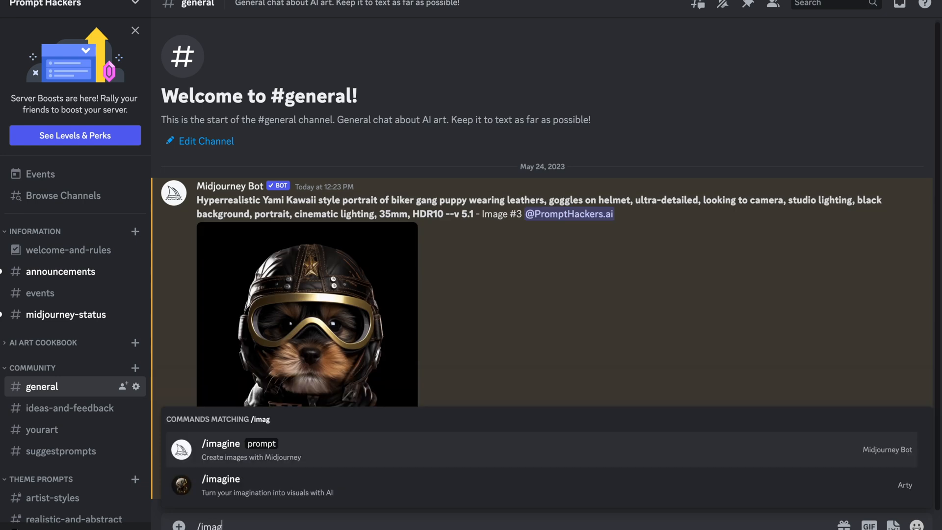
type("e")
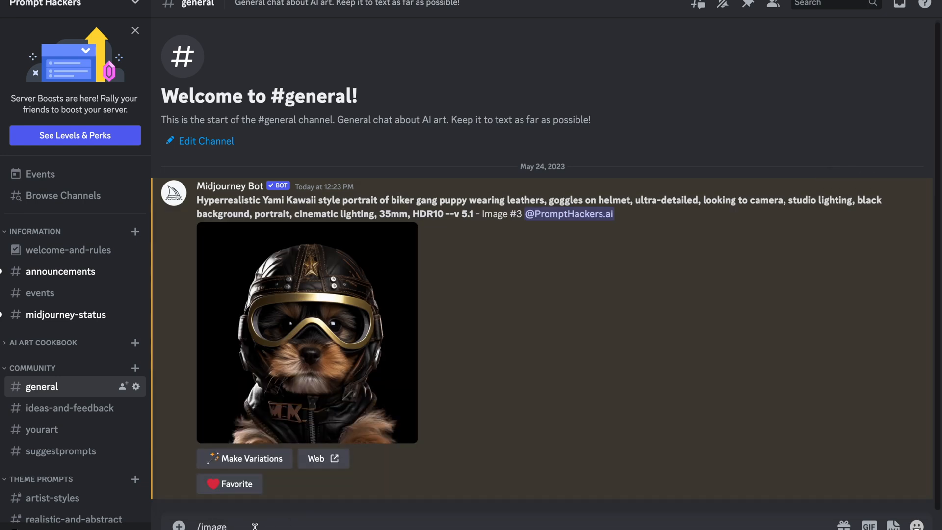
left_click_drag(240, 527, 186, 525)
type("/image")
key("BackSpace")
left_click(251, 446)
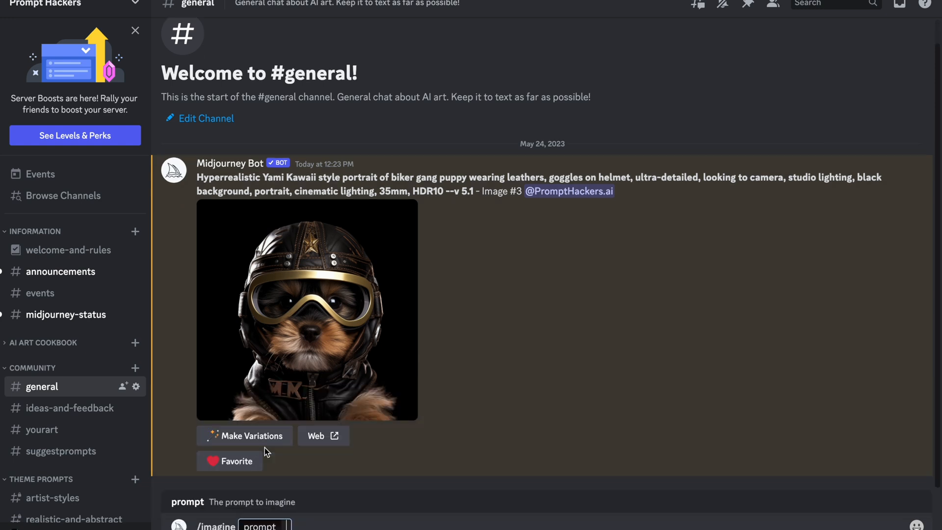
left_click(284, 523)
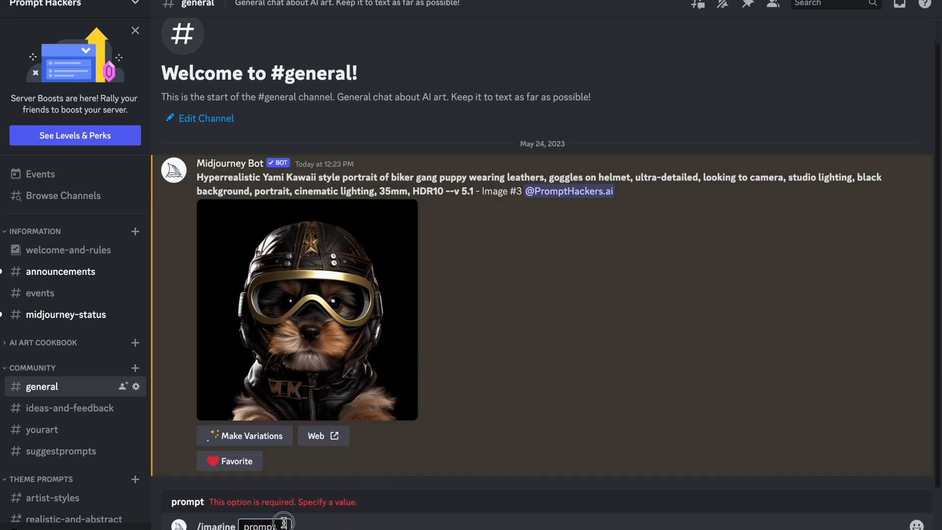
type("Hyperrealistic Yami Kawaii style portrait of biker gang <animal> wearing leathers, goggles on helmet, ultra-detailed, looking to camera, studio lighting, black background, portrait, cinematic lighting, 35mm, HDR10")
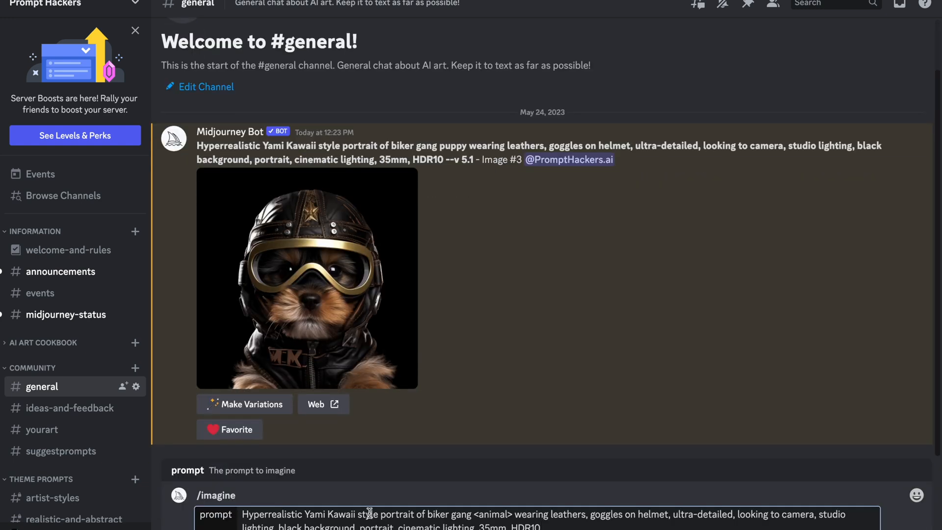
Step: Replace the <animal> placeholder with kitten, submit the prompt, and check the image generation in the channel
left_click_drag(474, 514, 513, 514)
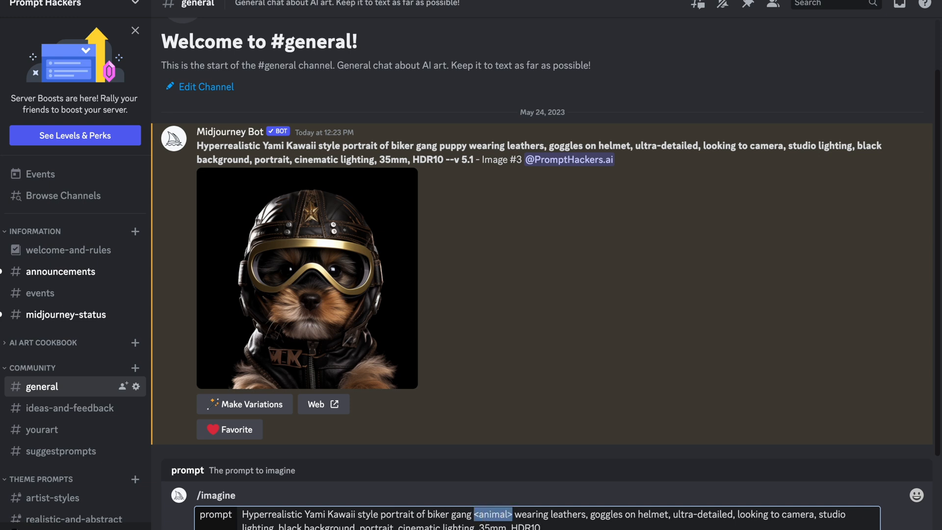
type("kitten")
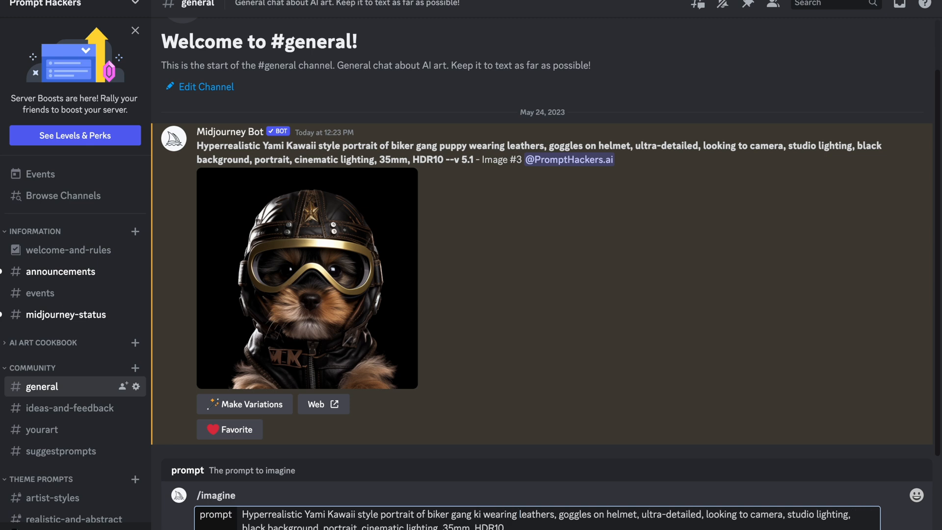
key("Return")
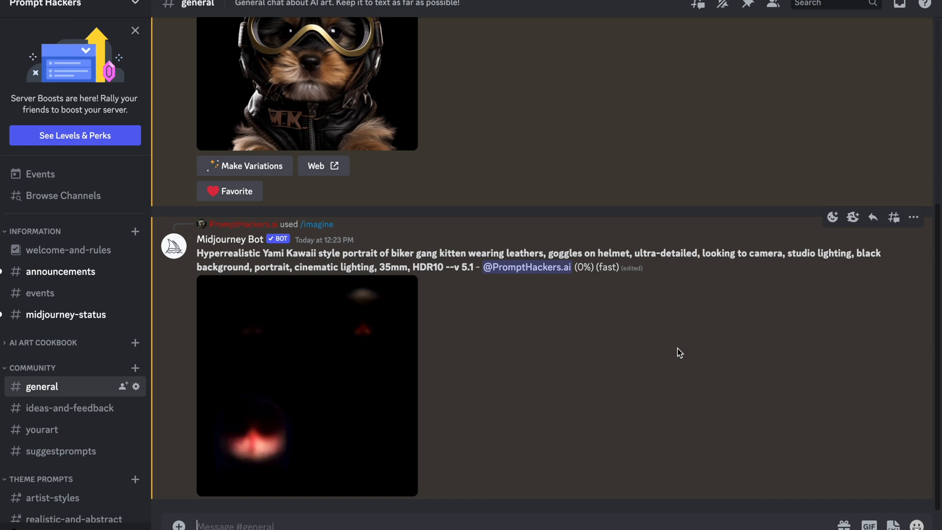
scroll(683, 351, "up", 3)
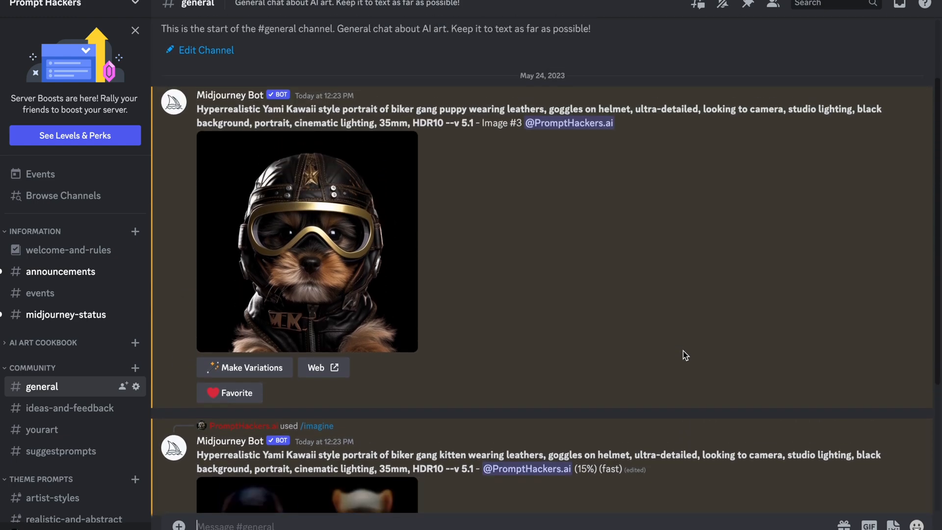
scroll(685, 355, "down", 4)
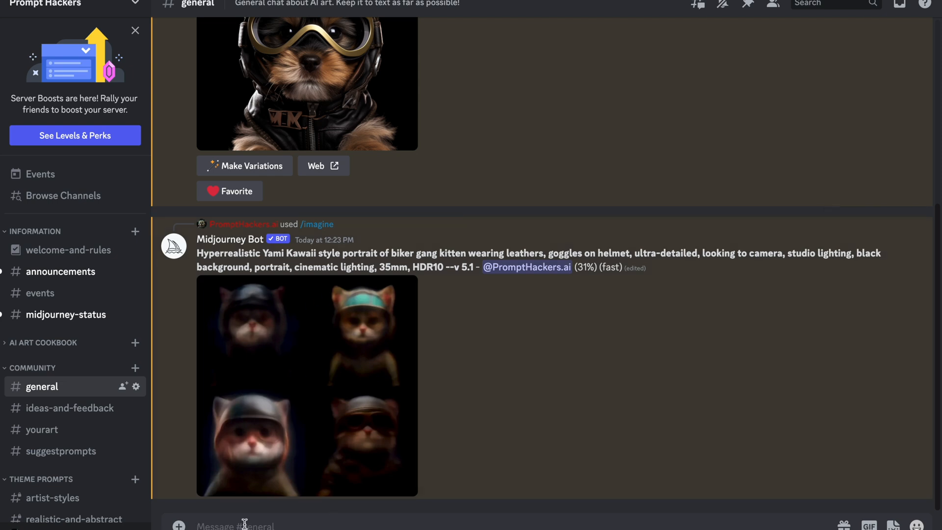
Step: Start another Midjourney /imagine command and insert the biker gang portrait prompt with its <animal> placeholder ready for replacement
type("/imagine")
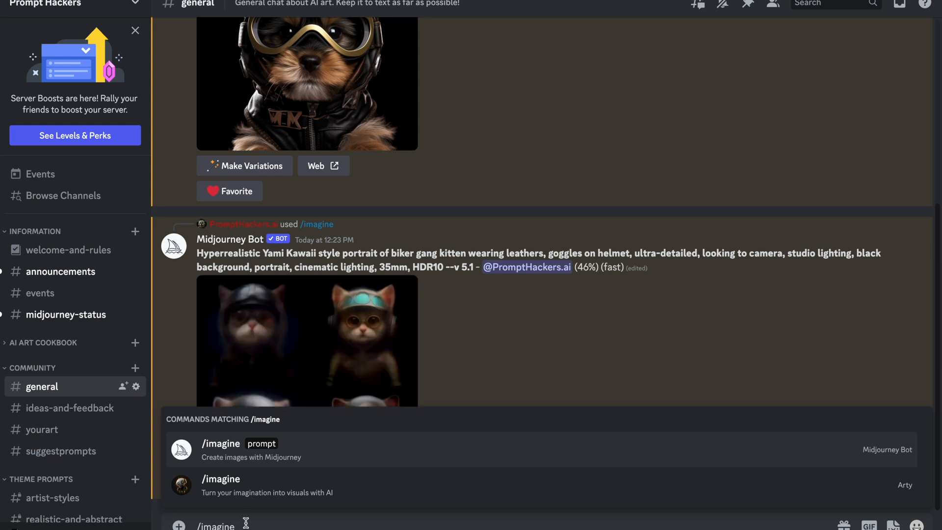
left_click(265, 449)
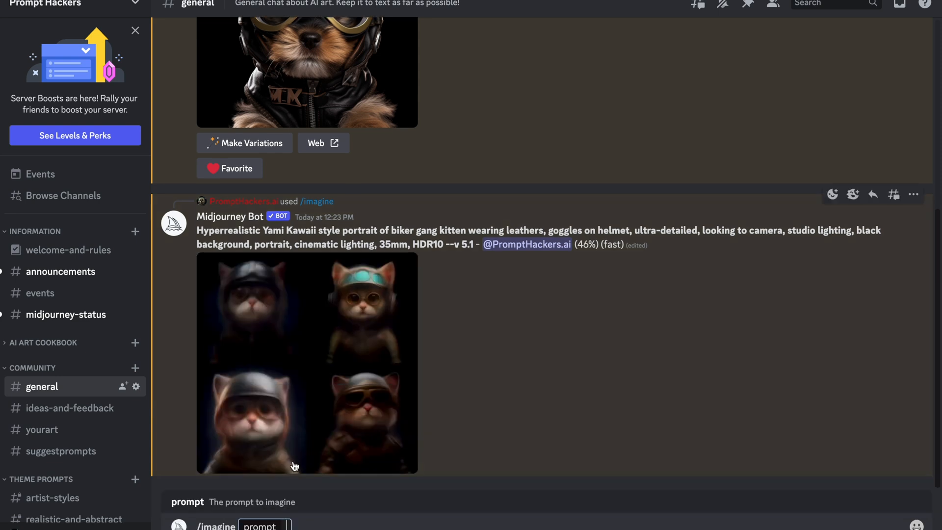
type("Hyperrealistic Yami Kawaii style portrait of biker gang <animal> wearing leathers, goggles on helmet, ultra-detailed, looking to camera, studio lighting, black background, portrait, cinematic lighting, 35mm, HDR10")
left_click_drag(473, 512, 513, 513)
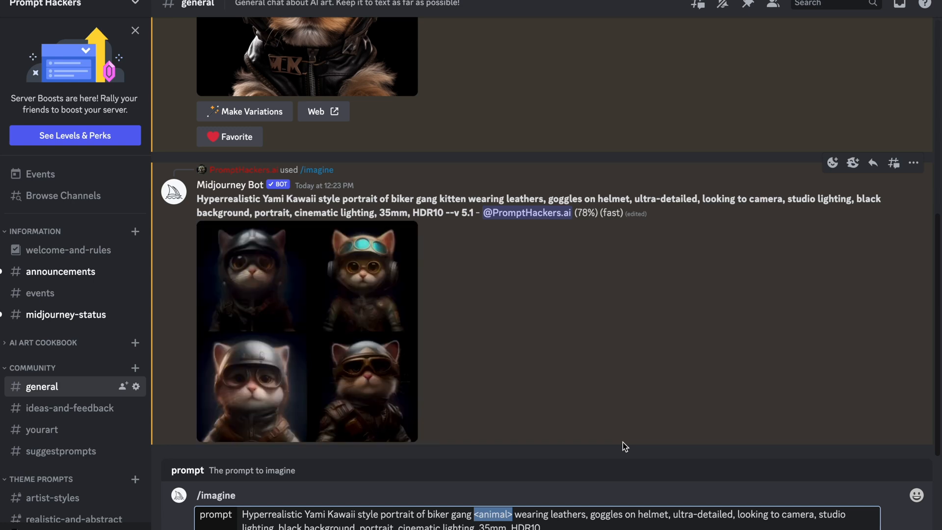
type("pant")
type("her")
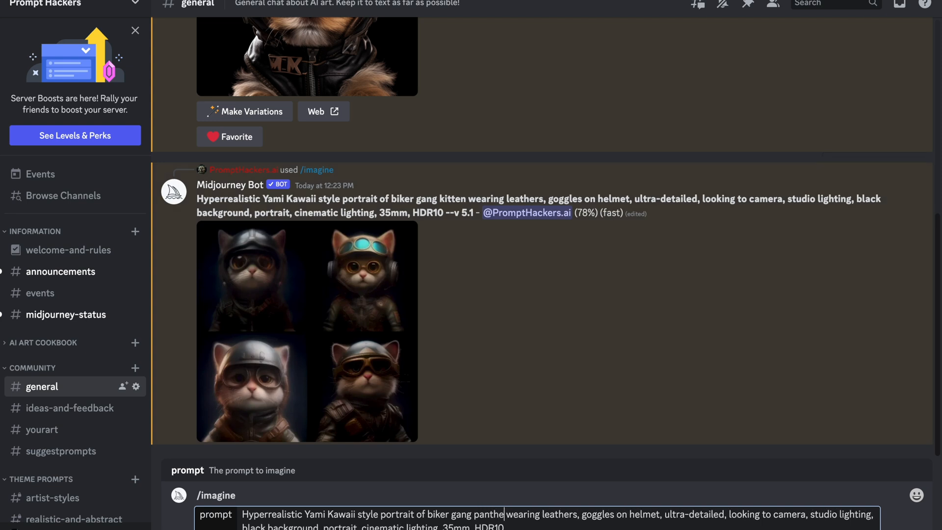
key("BackSpace")
key("BackSpace")
key("BackSpace")
key("BackSpace")
key("BackSpace")
key("BackSpace")
key("BackSpace")
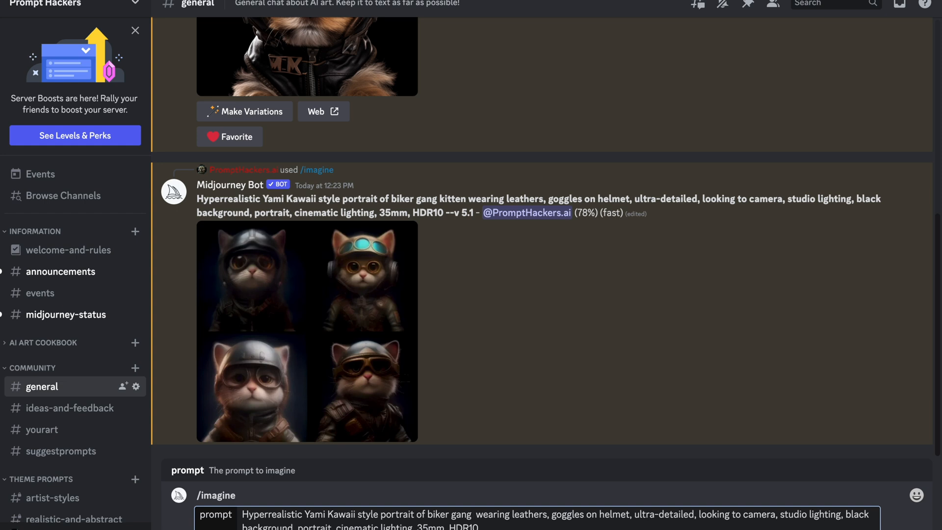
Step: Enter spaniel as the animal in the biker gang prompt and submit it
type("spaniel")
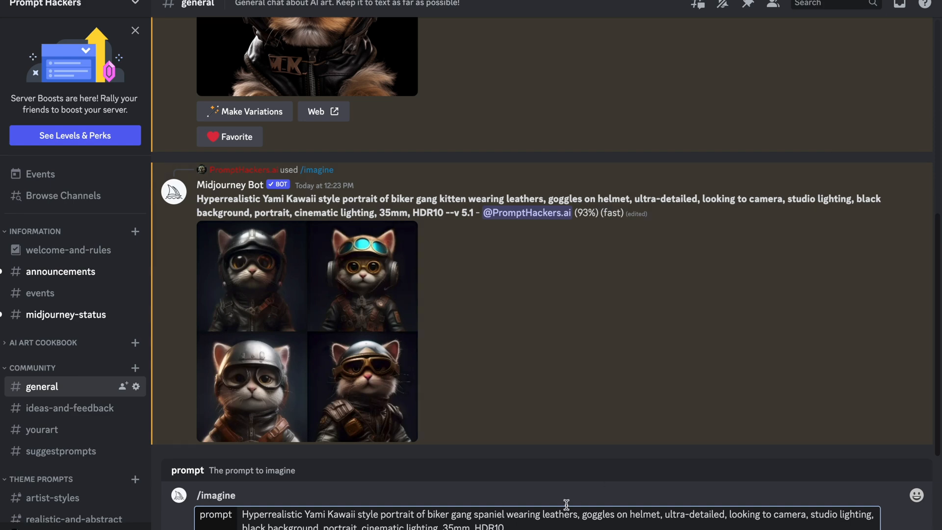
key("Return")
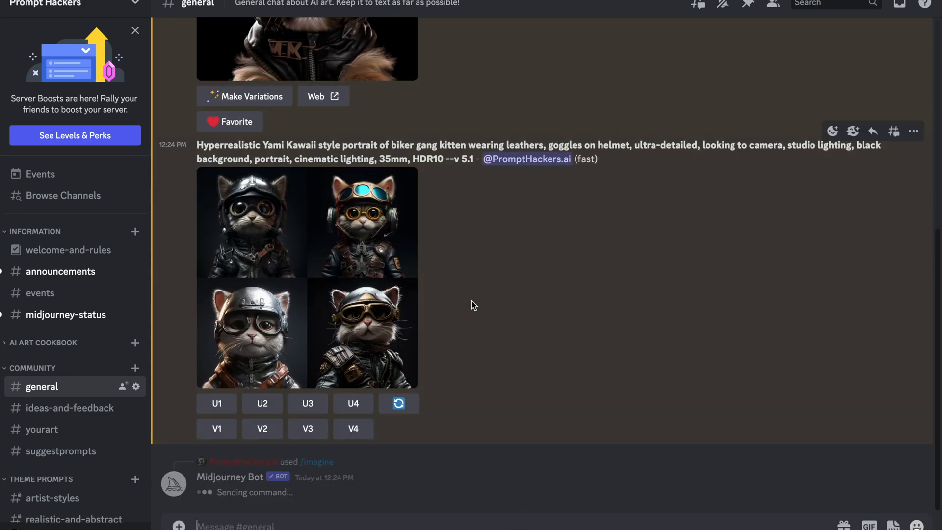
Step: View the kitten image grid enlarged and upscale its fourth image
left_click(349, 263)
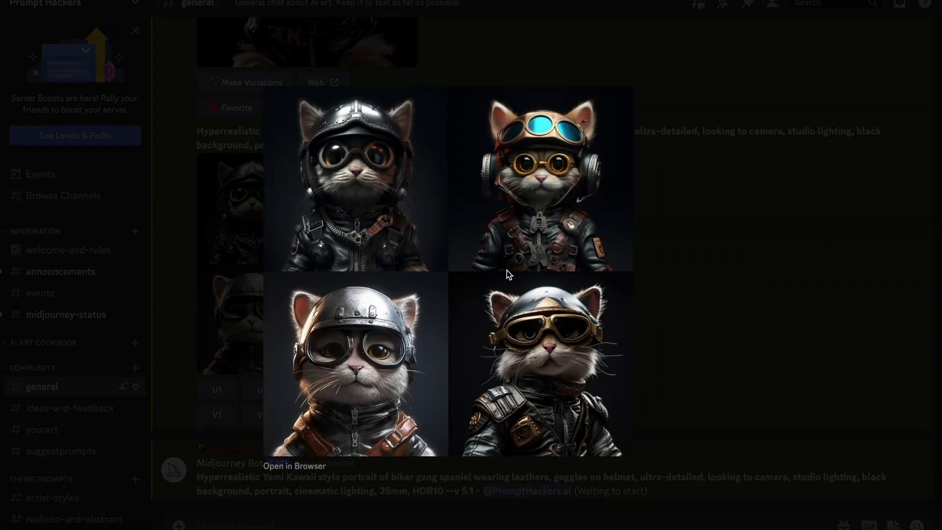
left_click(648, 361)
left_click(354, 389)
Step: Remove the four-image kitten grid message with the red X reaction
scroll(555, 196, "up", 3)
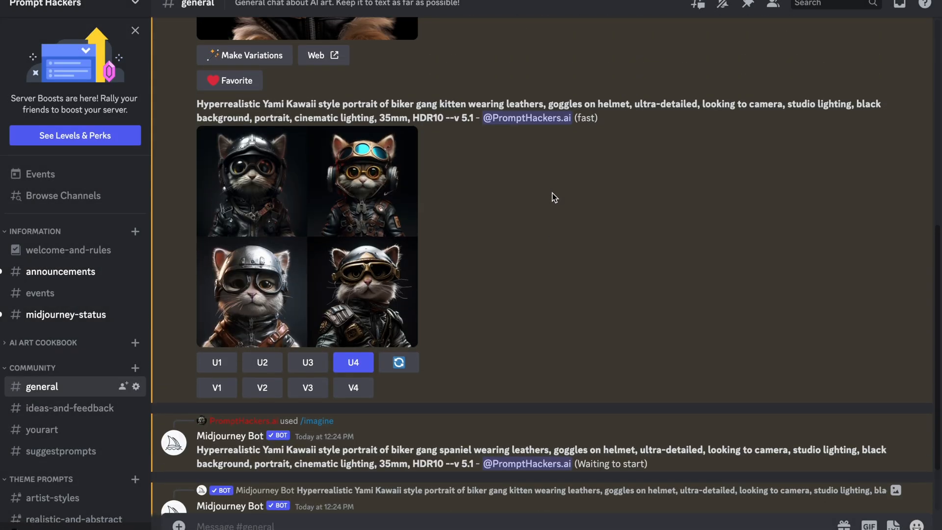
right_click(544, 210)
left_click(564, 227)
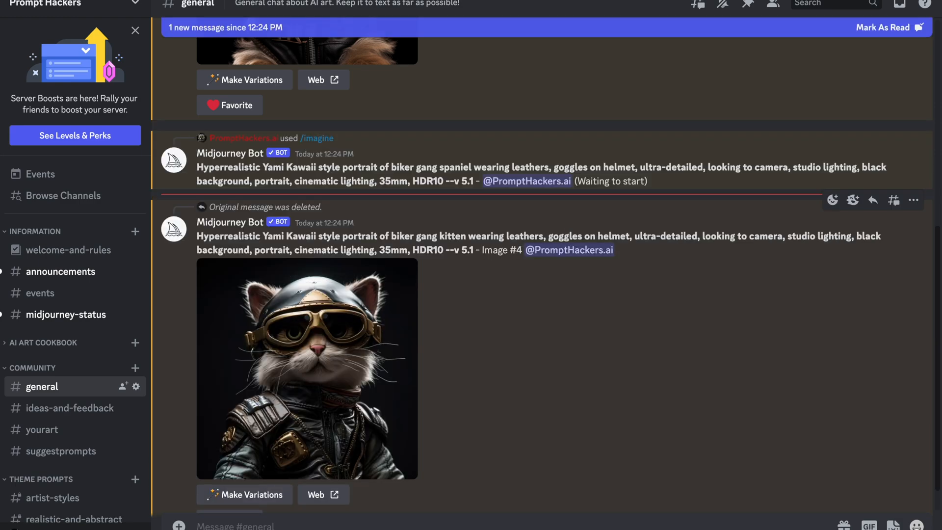
Step: View the upscaled kitten image enlarged and remove its message from the channel
left_click(363, 386)
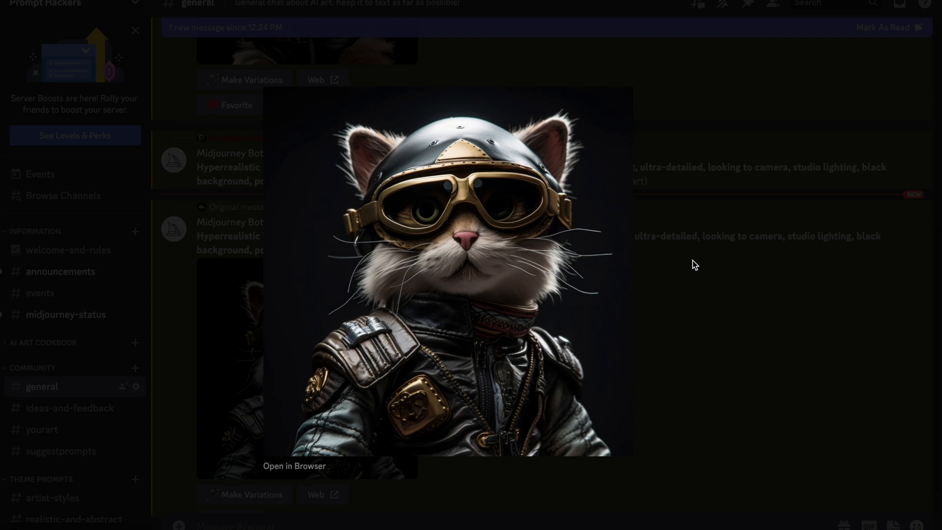
left_click(678, 317)
right_click(501, 312)
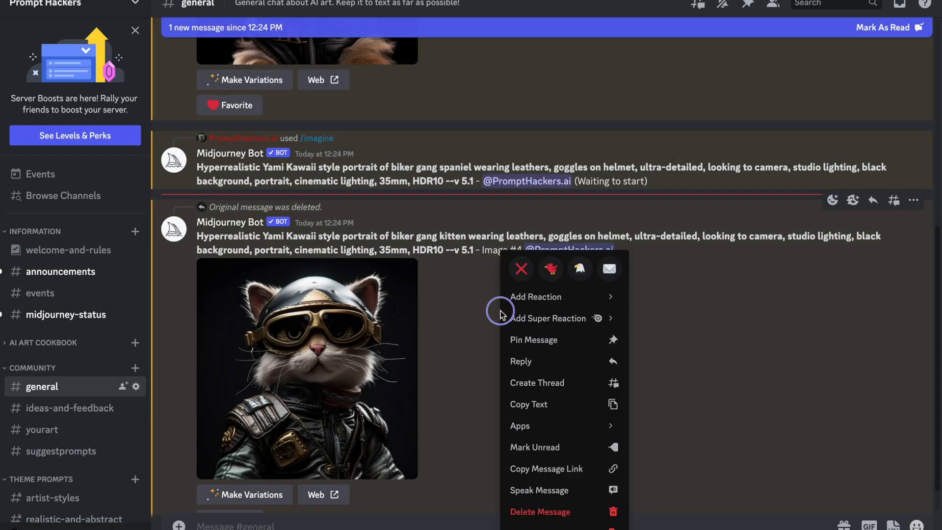
key("Escape")
scroll(520, 270, "up", 5)
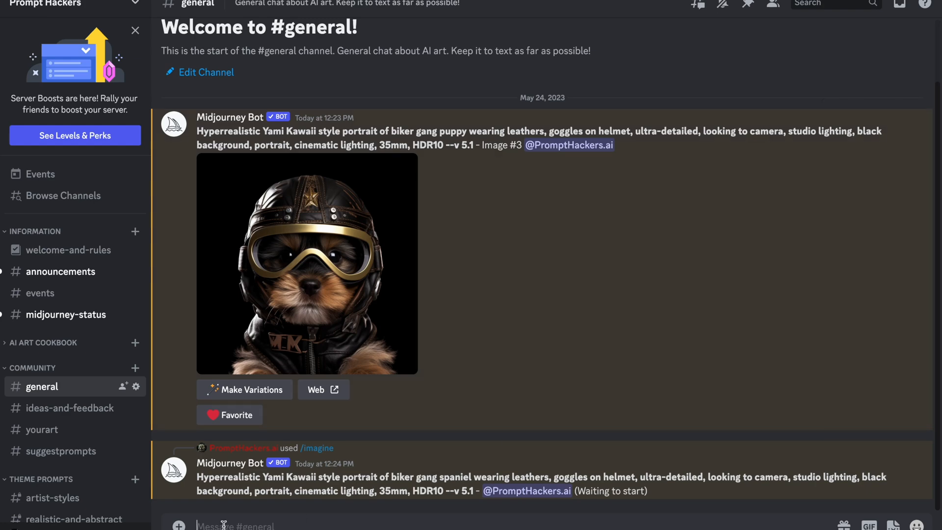
Step: Start a new Midjourney /imagine command below the pending spaniel job and insert the biker gang prompt with its <animal> placeholder
type("/i")
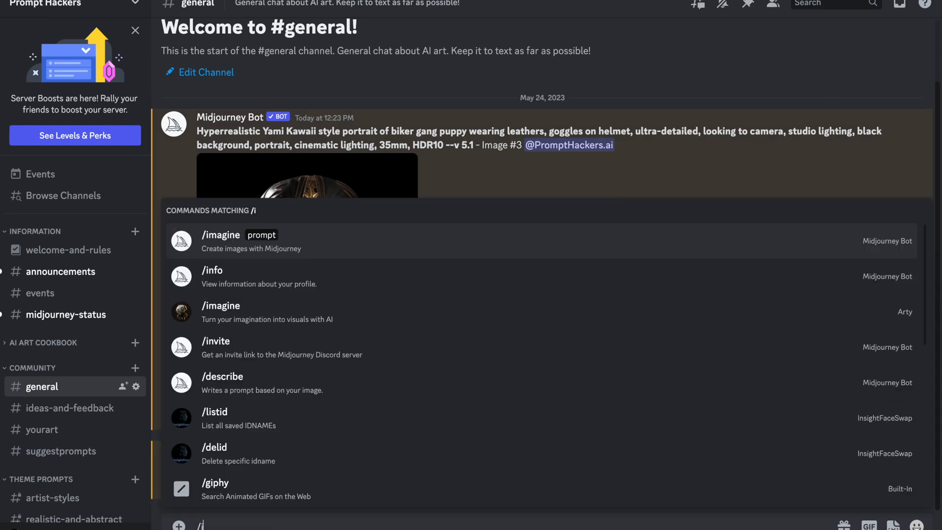
type("magine")
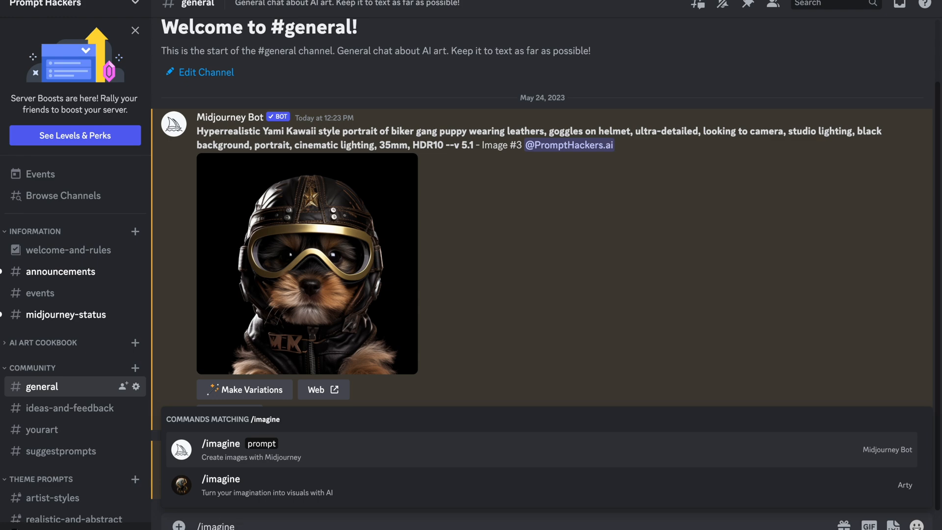
left_click(211, 445)
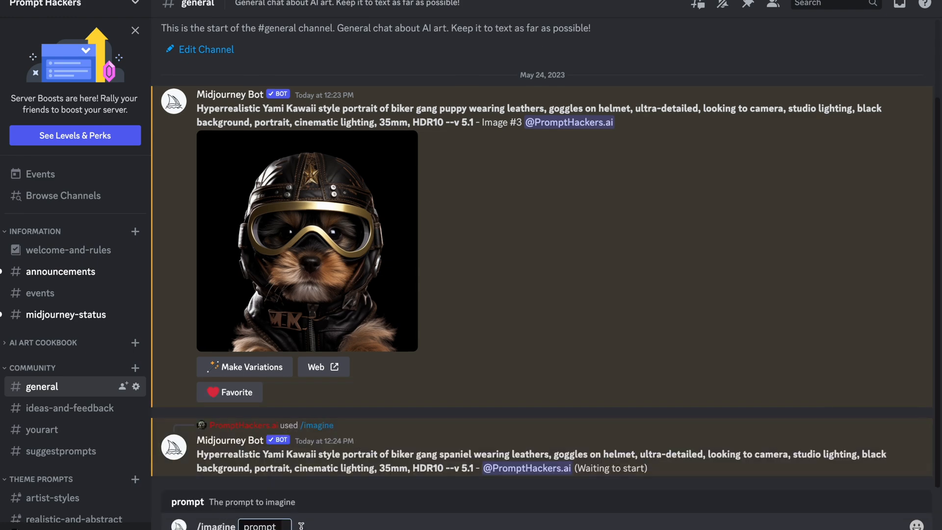
type("Hyperrealistic Yami Kawaii style portrait of biker gang <animal> wearing leathers, goggles on helmet, ultra-detailed, looking to camera, studio lighting, black background, portrait, cinematic lighting, 35mm, HDR10")
left_click_drag(512, 514, 474, 514)
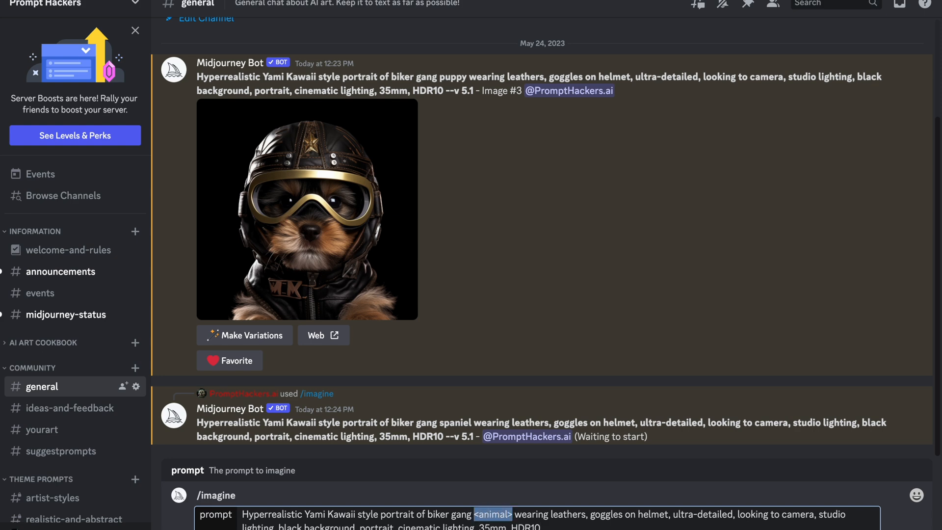
type("bu")
key("BackSpace")
key("BackSpace")
key("BackSpace")
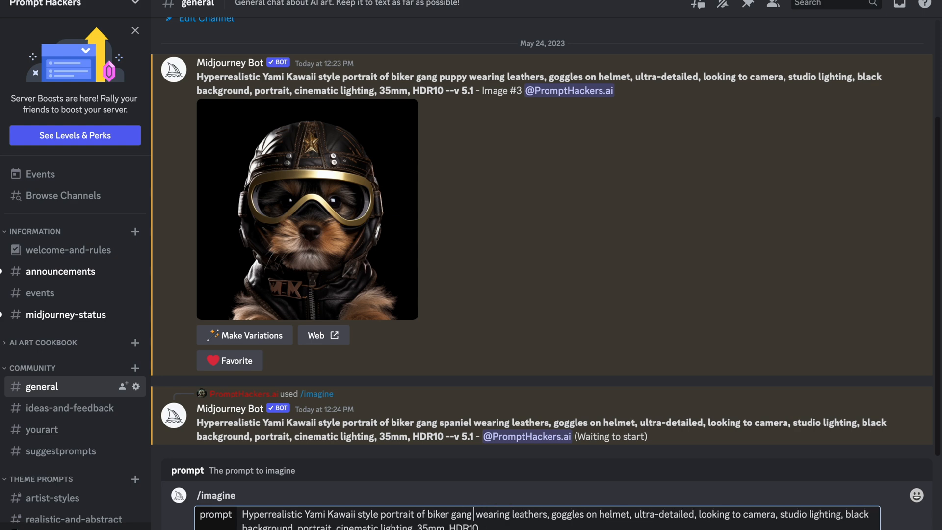
Step: Enter daschund as the animal in the biker gang prompt and submit it
type("dasc")
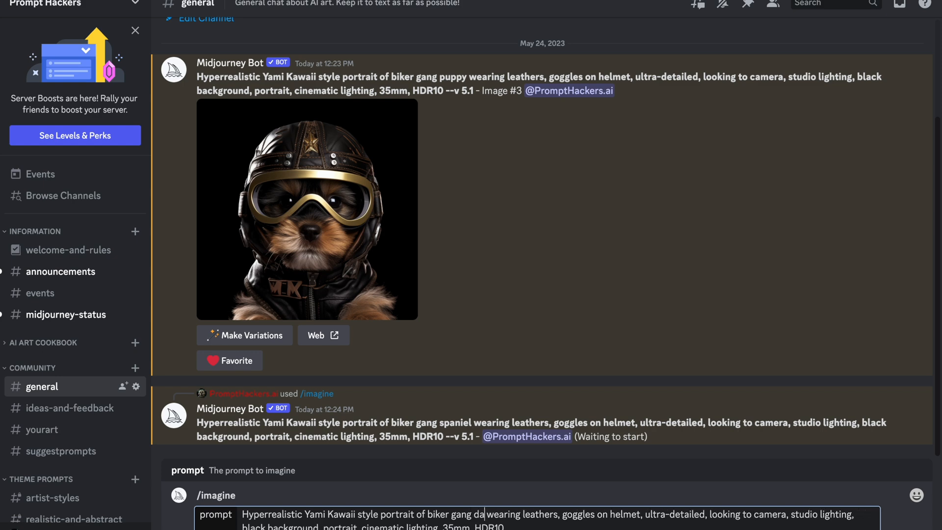
type("hund")
left_click(576, 524)
key("Return")
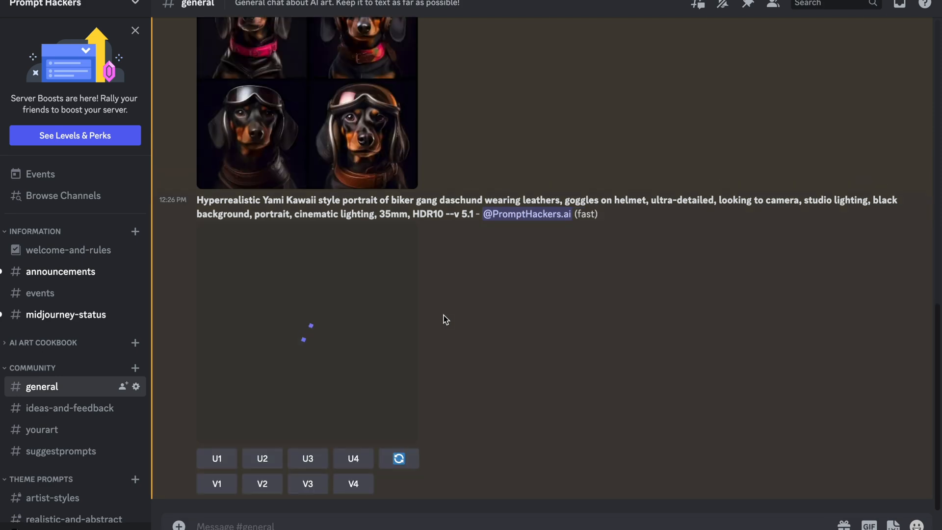
Step: View the daschund image grid enlarged and upscale its fourth image
left_click(349, 337)
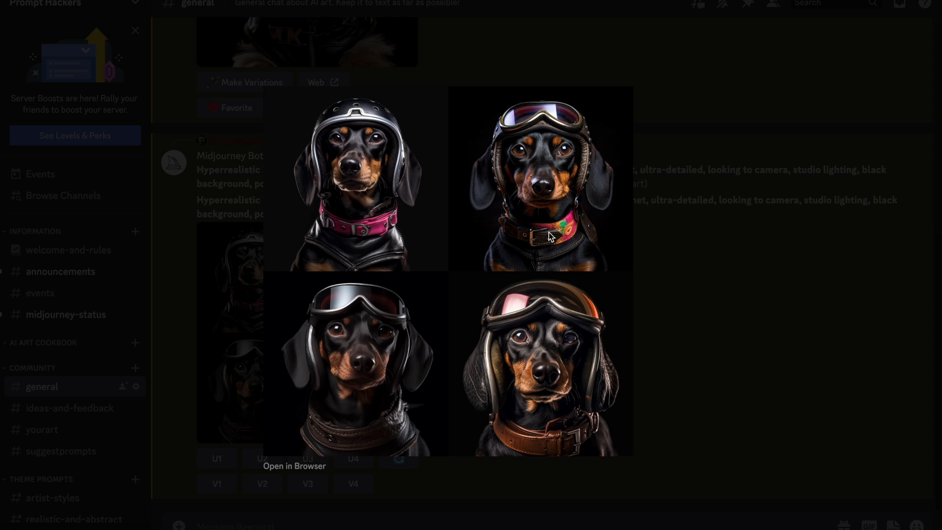
left_click(734, 363)
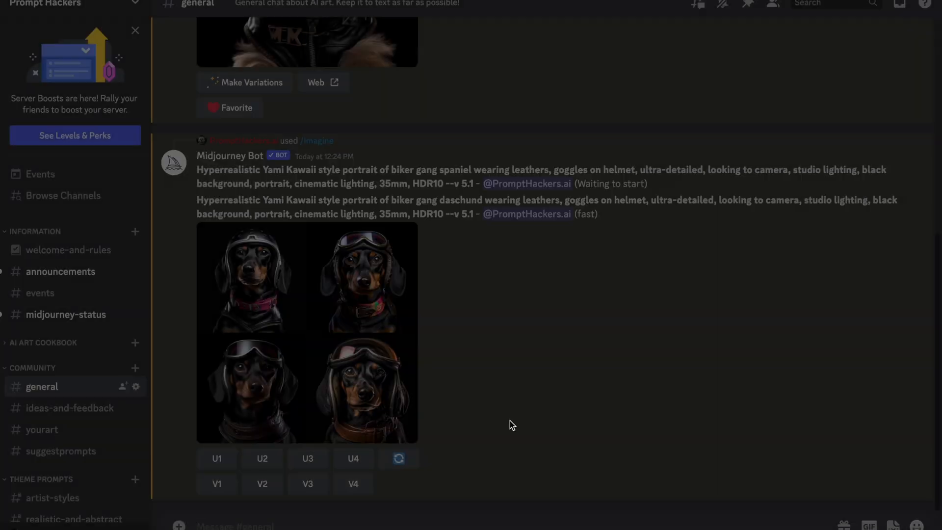
left_click(353, 458)
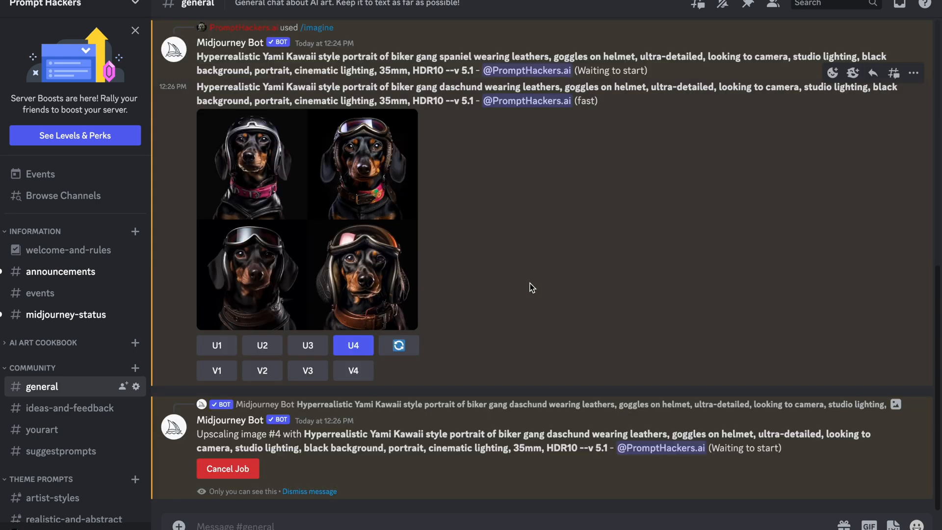
Step: Remove the four-image daschund grid message with the red X reaction and view the upscaled daschund image enlarged
right_click(528, 233)
left_click(550, 250)
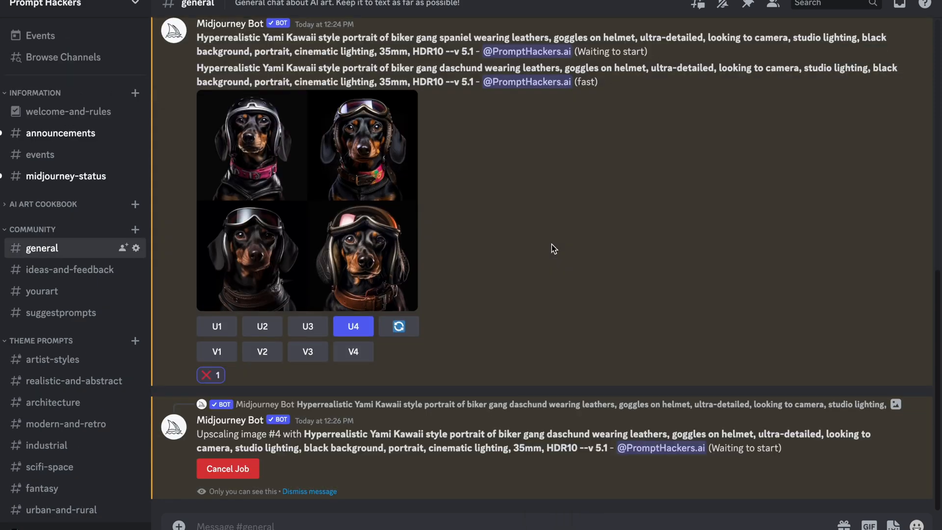
left_click(357, 342)
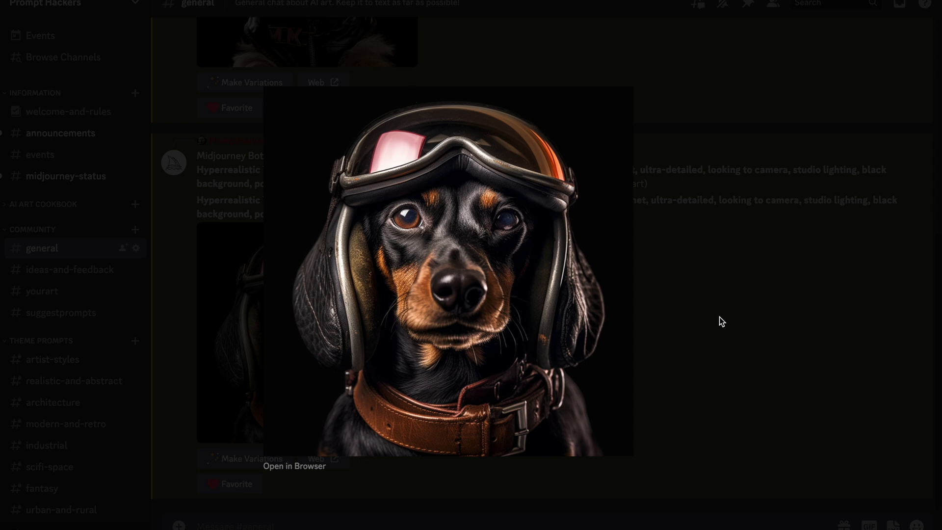
left_click(687, 271)
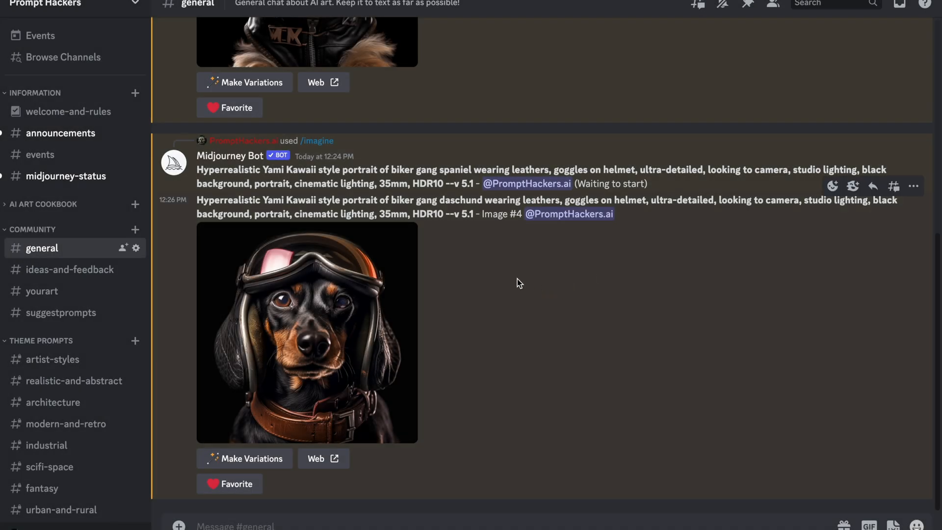
Step: Start another Midjourney /imagine command with the biker gang prompt and replace its <animal> placeholder with spaniel
left_click(238, 526)
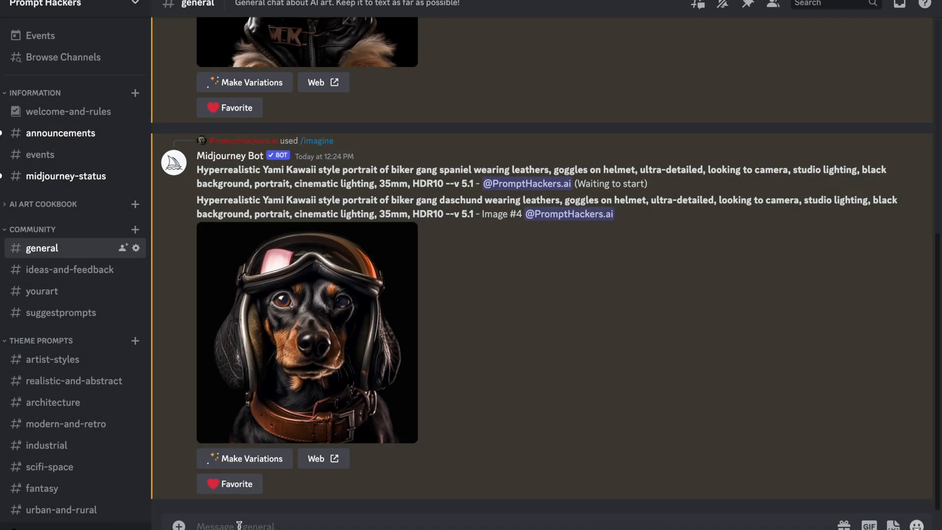
type("/imagine")
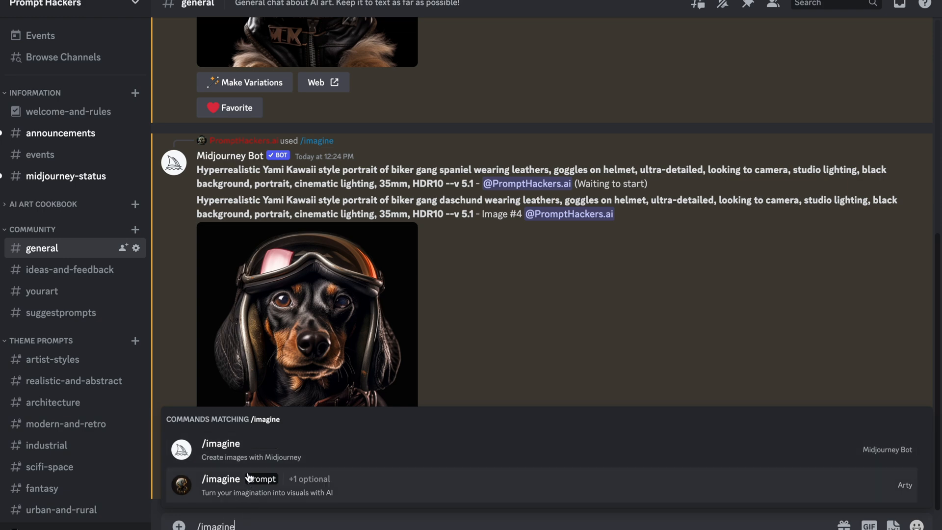
left_click(258, 445)
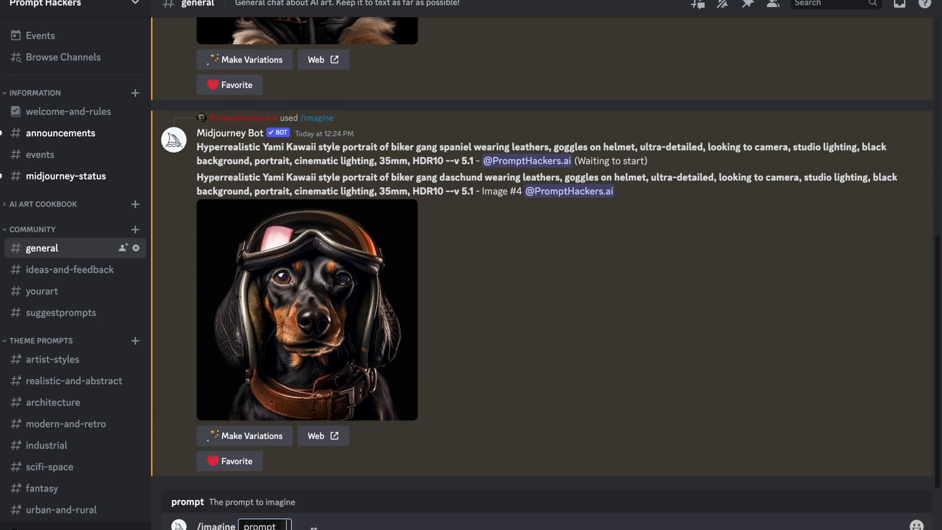
key("ctrl+v")
left_click(476, 514)
left_click_drag(476, 514, 512, 514)
type("spaniel")
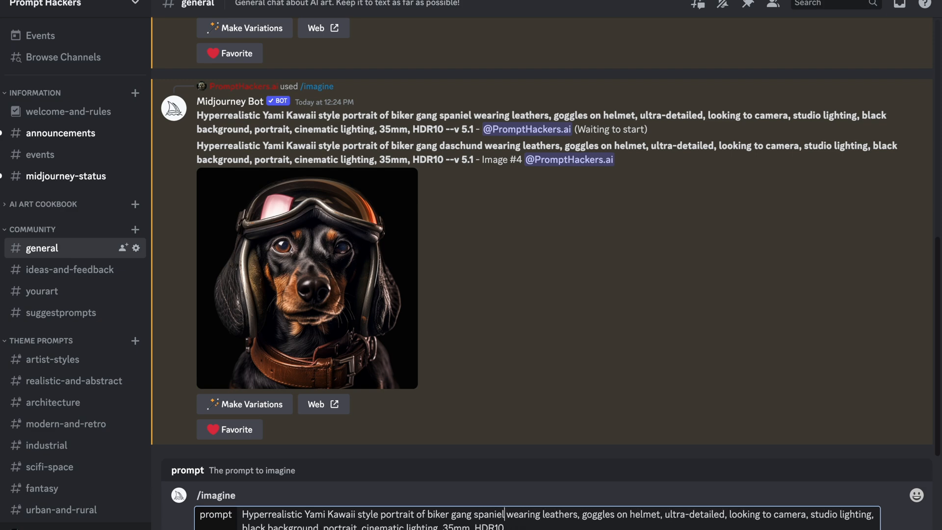
Step: Replace "black" before "background" in the spaniel prompt with "paris with eiffel tower in the" and submit it
left_click_drag(242, 526, 268, 526)
type("paris")
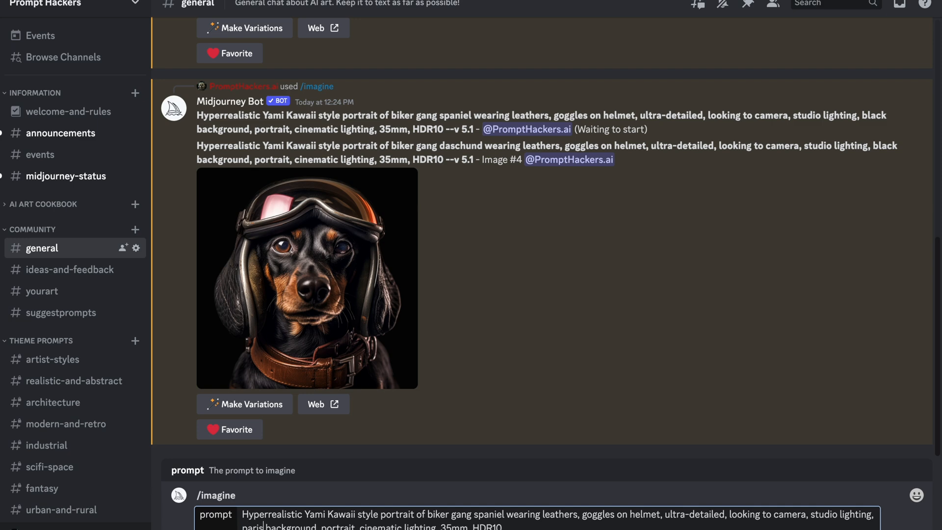
type(" with ei")
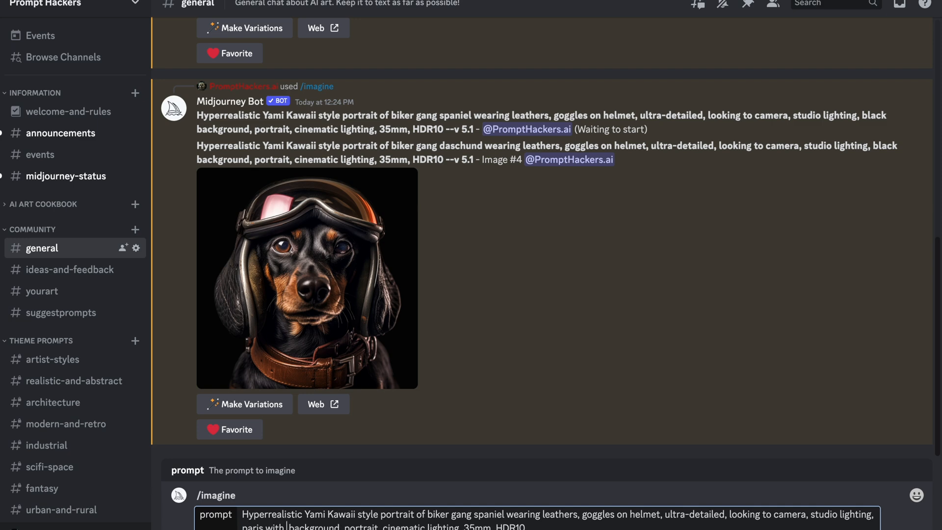
type("ffel towe")
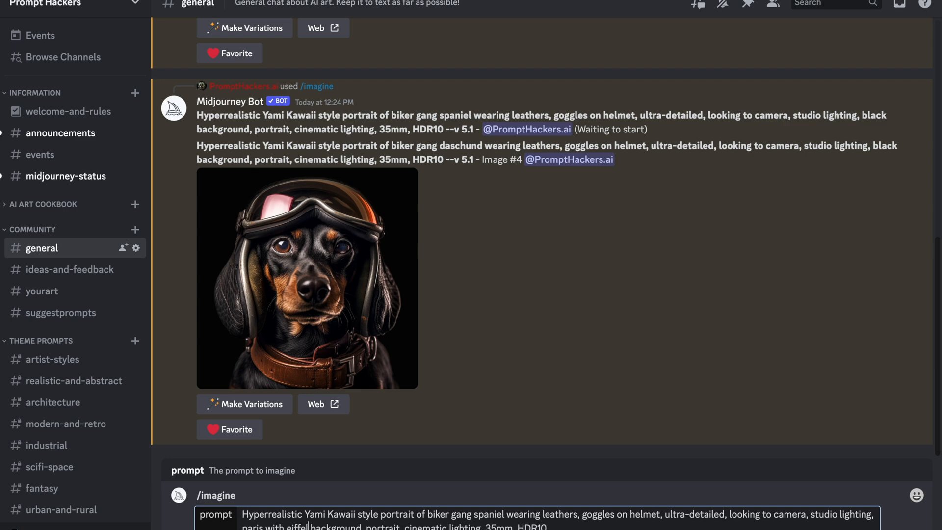
type("r in the")
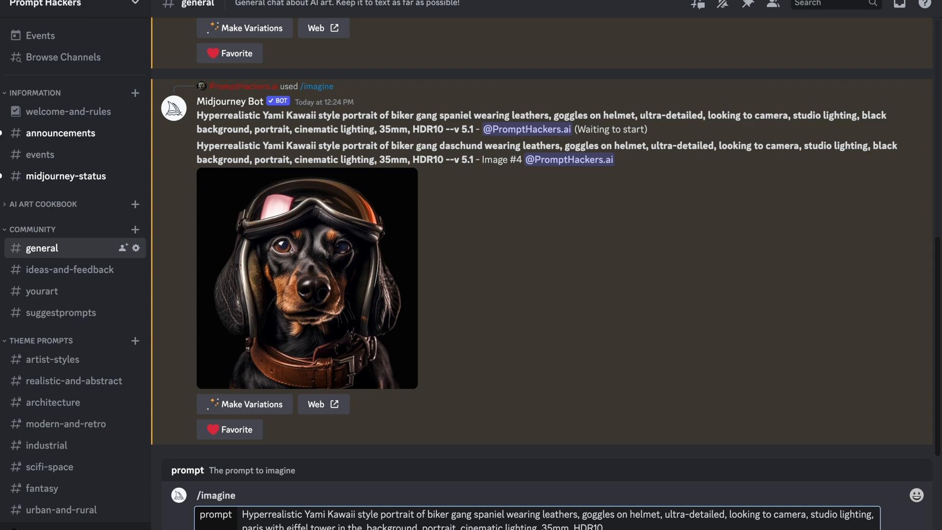
left_click(608, 527)
key("Return")
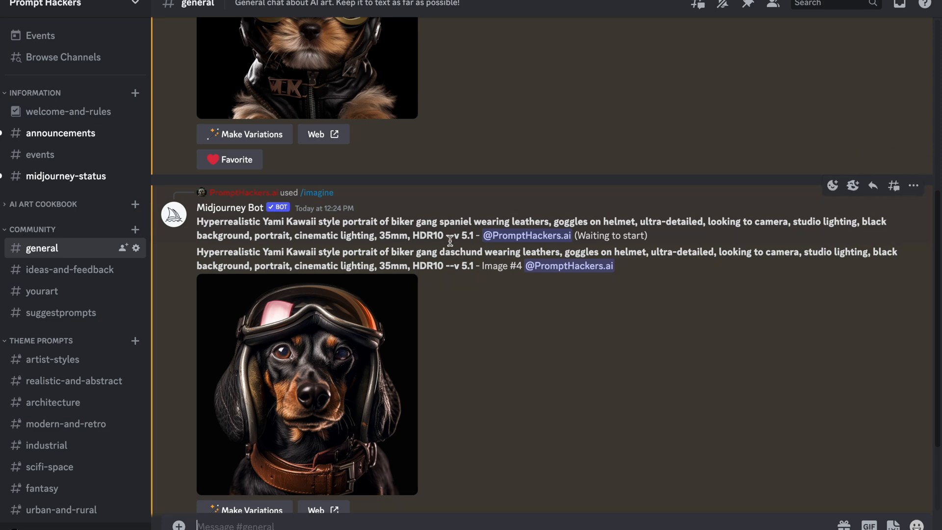
Step: Copy the black-background spaniel prompt from the message waiting to start, without its --v 5.1 suffix, and cancel that Midjourney job
left_click_drag(444, 237, 197, 224)
key("ctrl+c")
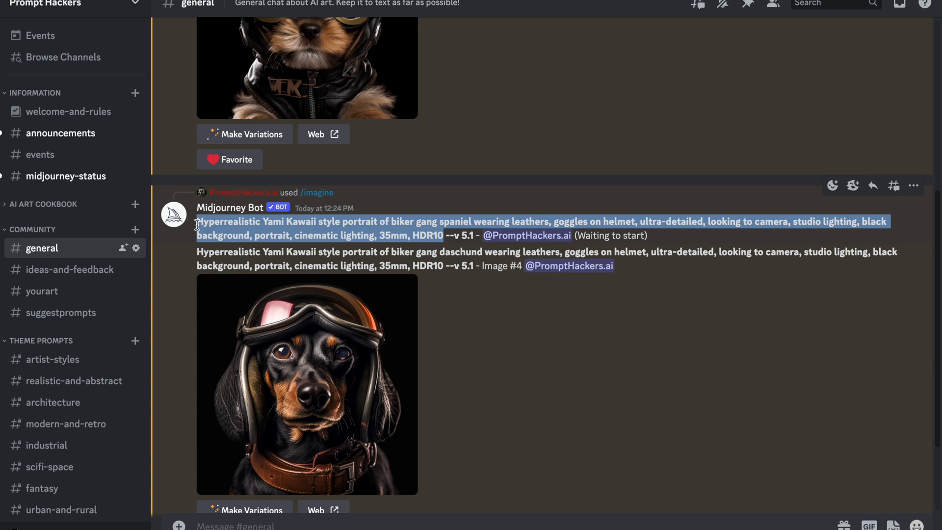
left_click(915, 187)
mouse_move(801, 350)
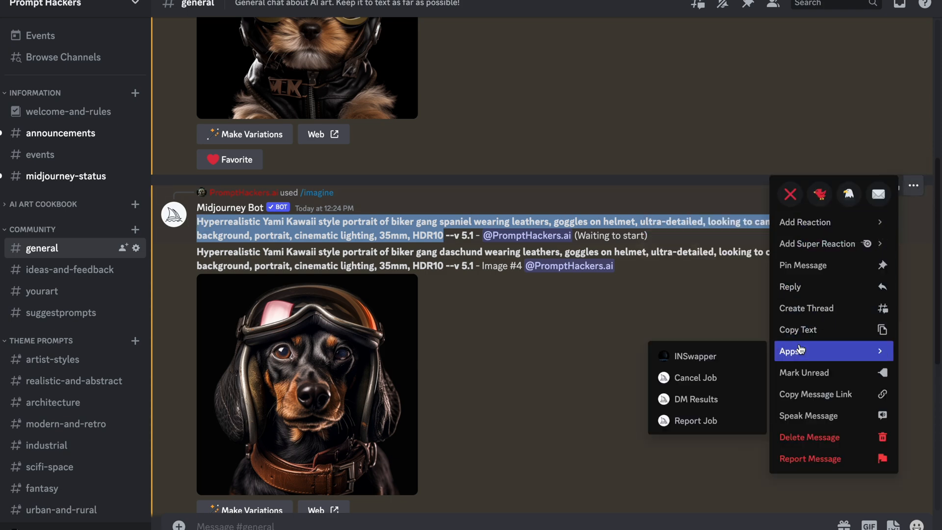
left_click(696, 383)
Step: Submit the copied black-background biker gang spaniel prompt again through Midjourney Bot's /imagine prompt command
left_click(246, 525)
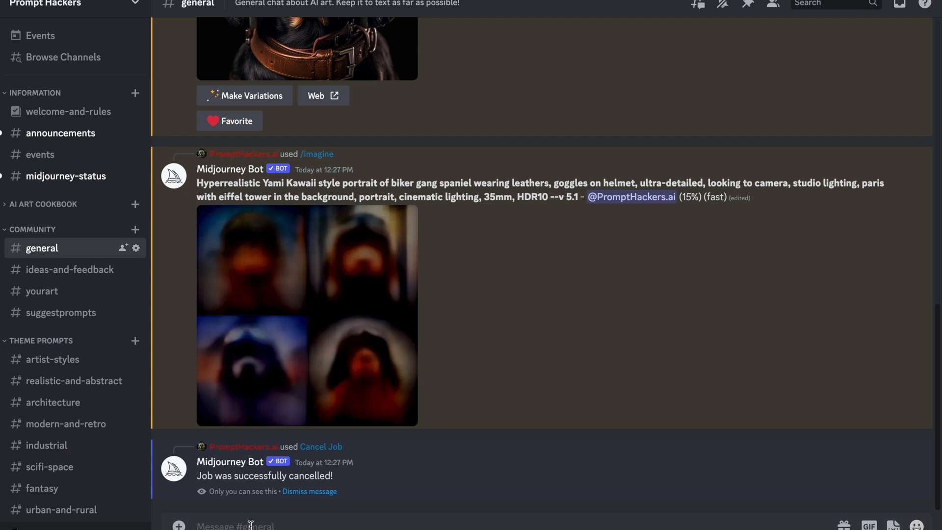
type("/imagine")
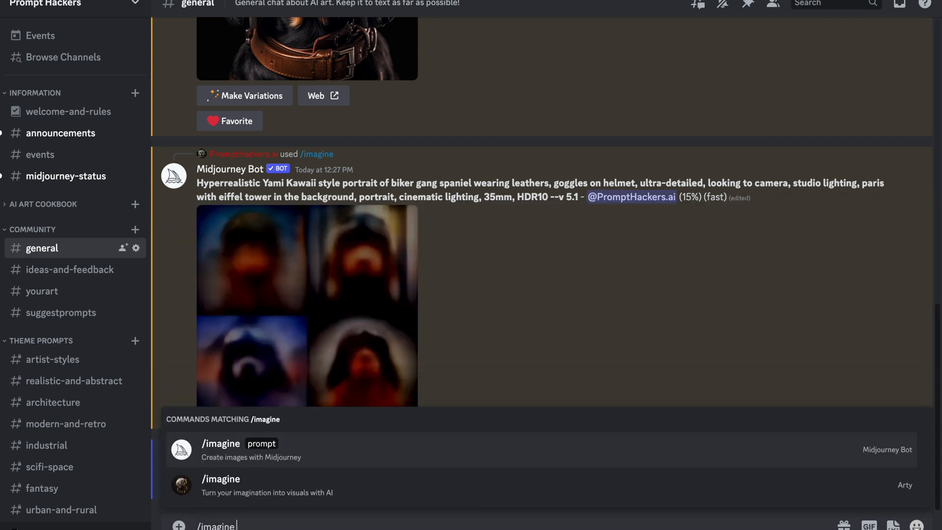
key("ctrl+v")
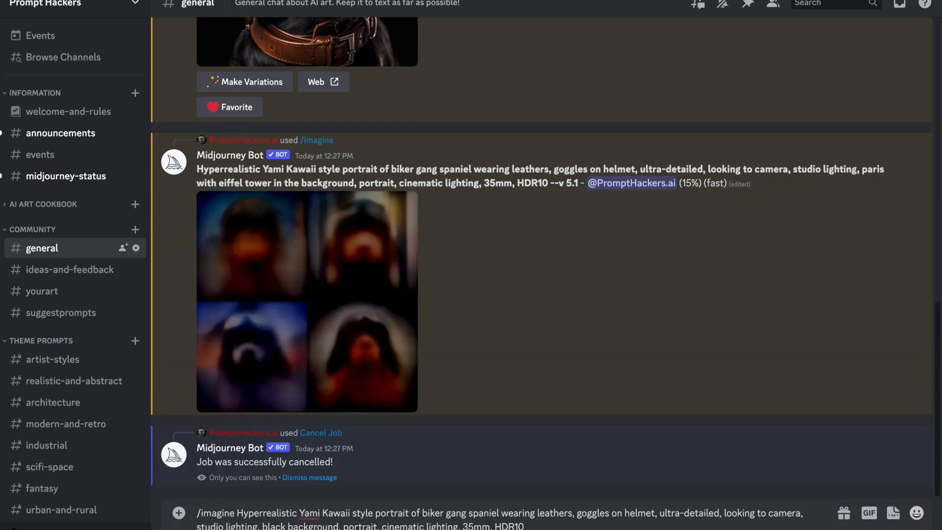
left_click_drag(238, 512, 562, 527)
key("ctrl+c")
key("BackSpace")
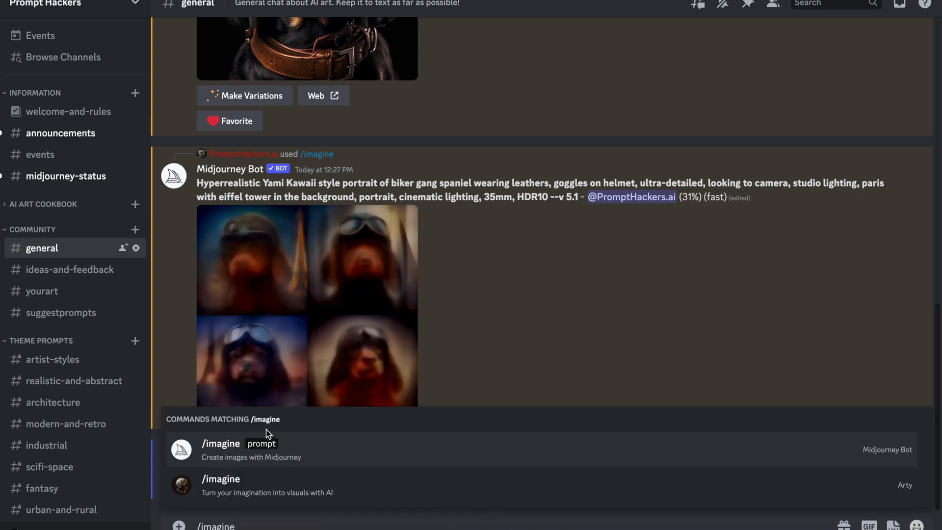
left_click(273, 445)
key("ctrl+v")
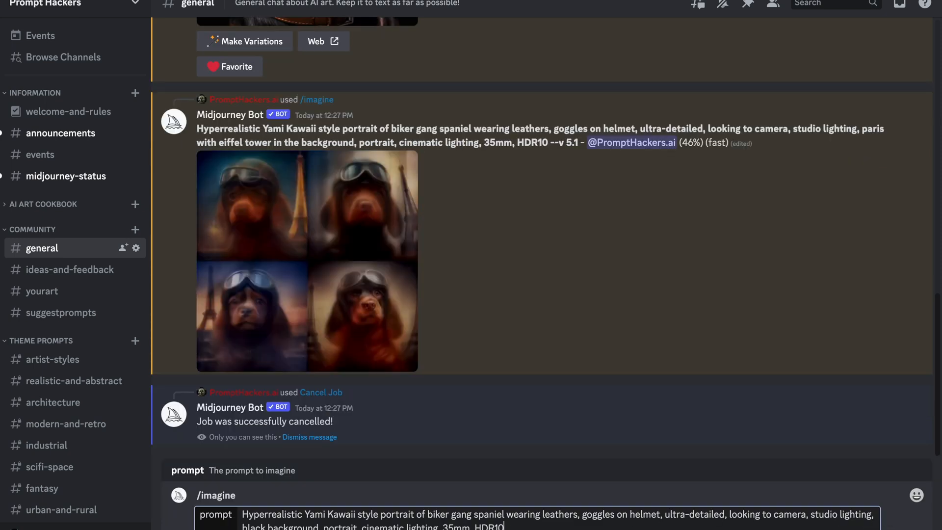
key("Return")
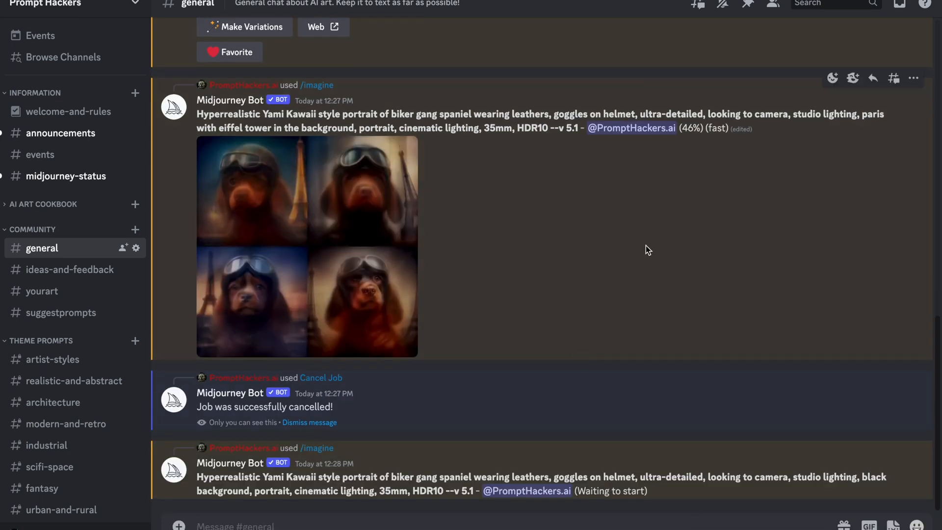
Step: Follow the progress of both spaniel jobs and view the Eiffel Tower spaniel grid enlarged
scroll(647, 247, "up", 2)
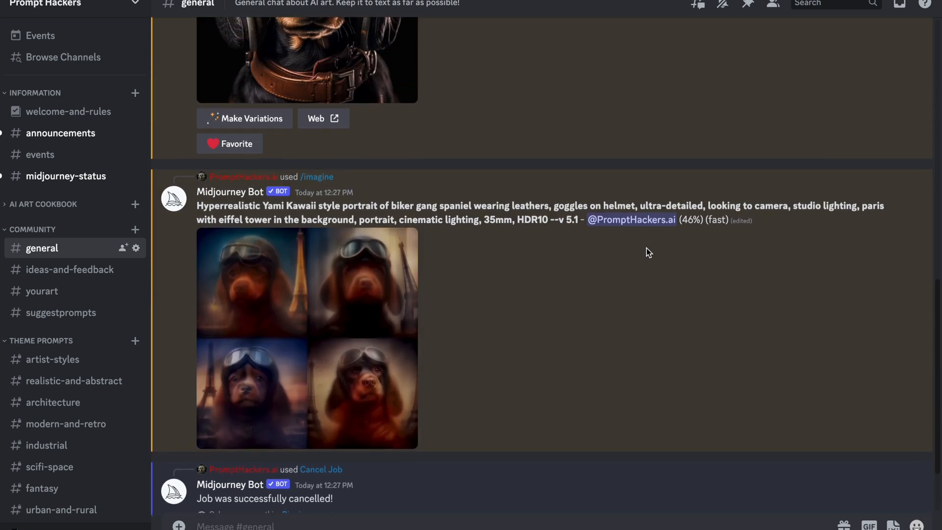
scroll(647, 248, "down", 2)
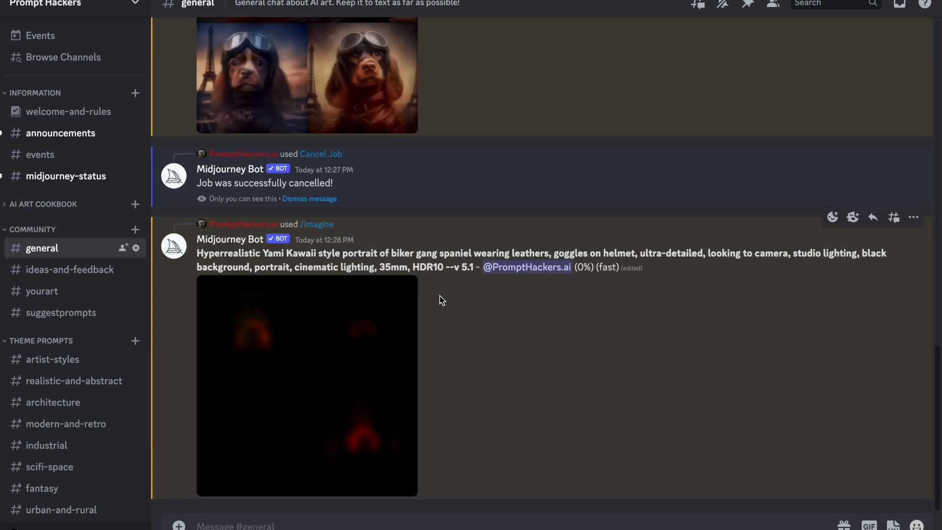
scroll(374, 328, "up", 4)
scroll(373, 328, "down", 4)
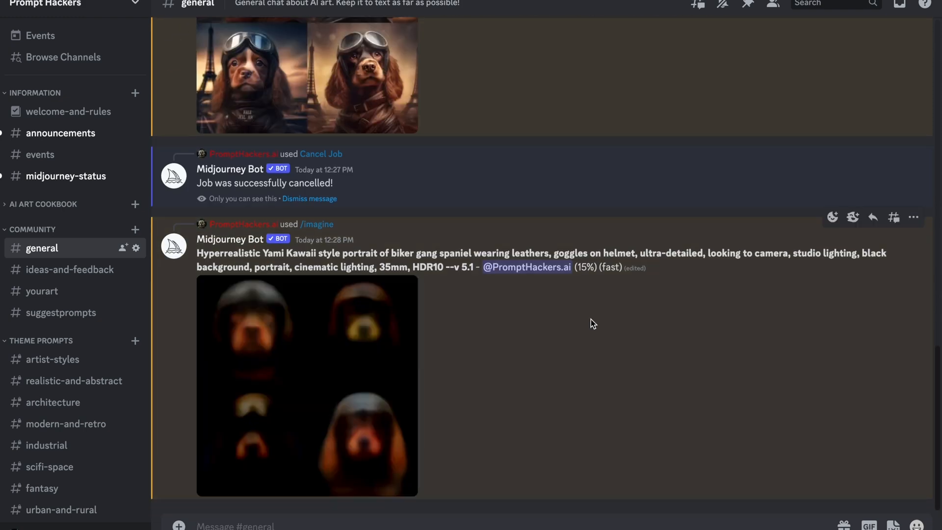
scroll(591, 319, "up", 3)
scroll(591, 319, "up", 2)
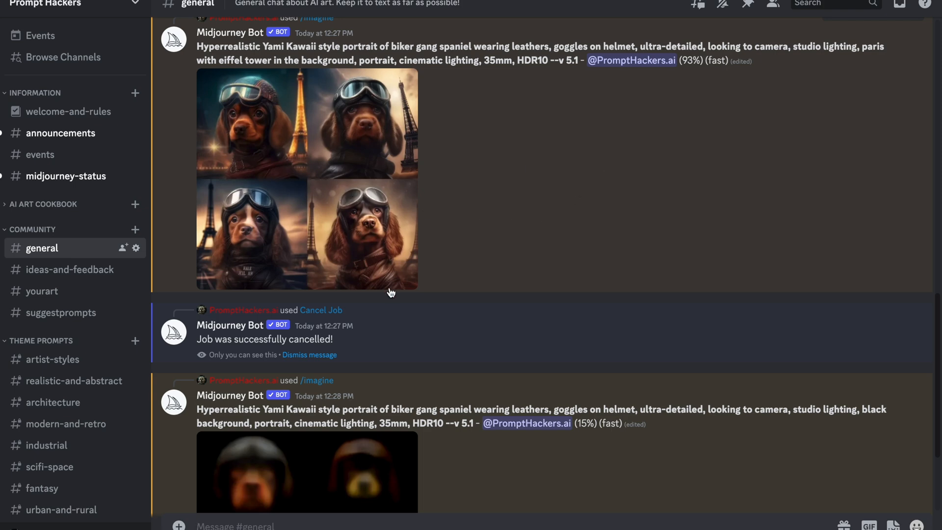
scroll(390, 295, "down", 3)
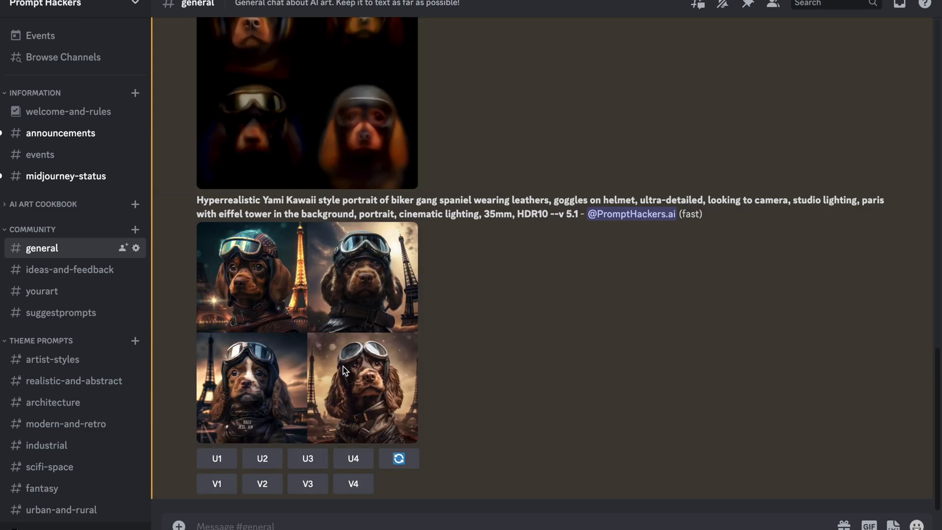
left_click(334, 350)
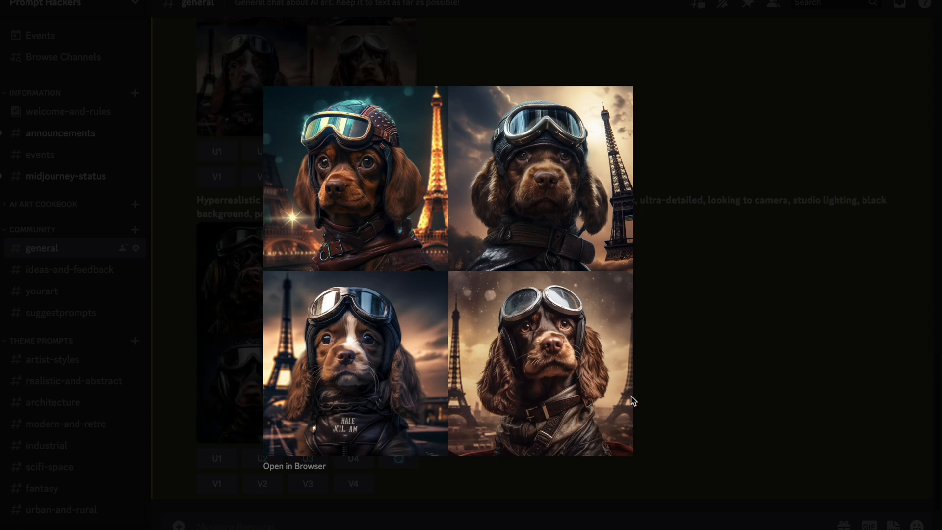
left_click(726, 356)
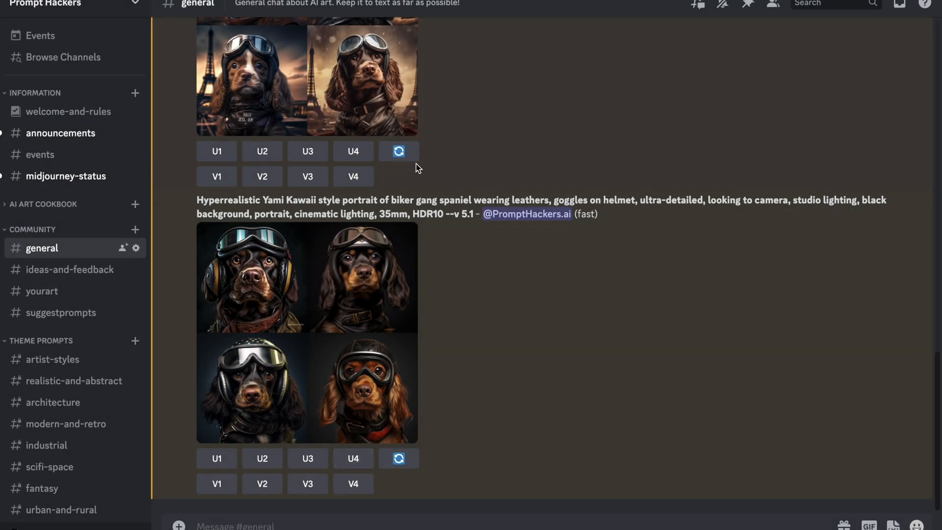
Step: Request variations of the fourth Eiffel Tower spaniel image with the remix prompt unchanged, and upscale the second image
left_click(354, 178)
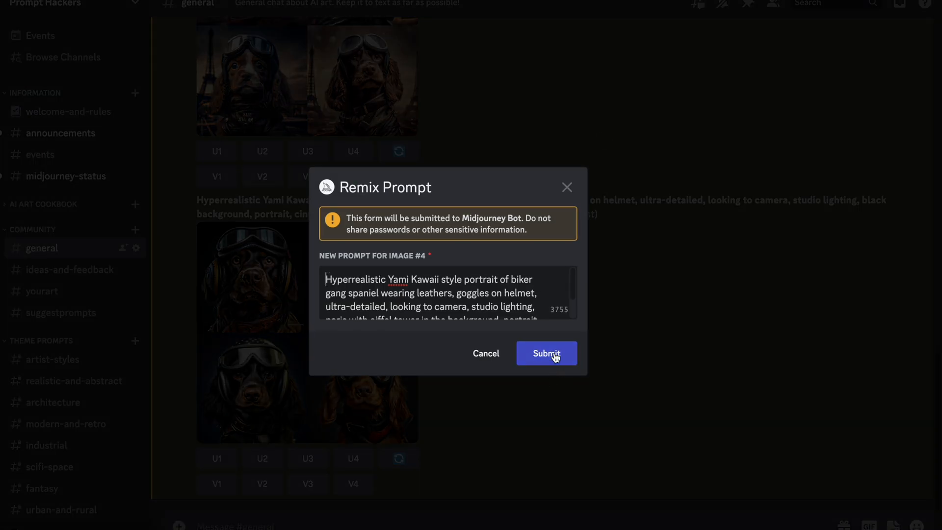
left_click(555, 356)
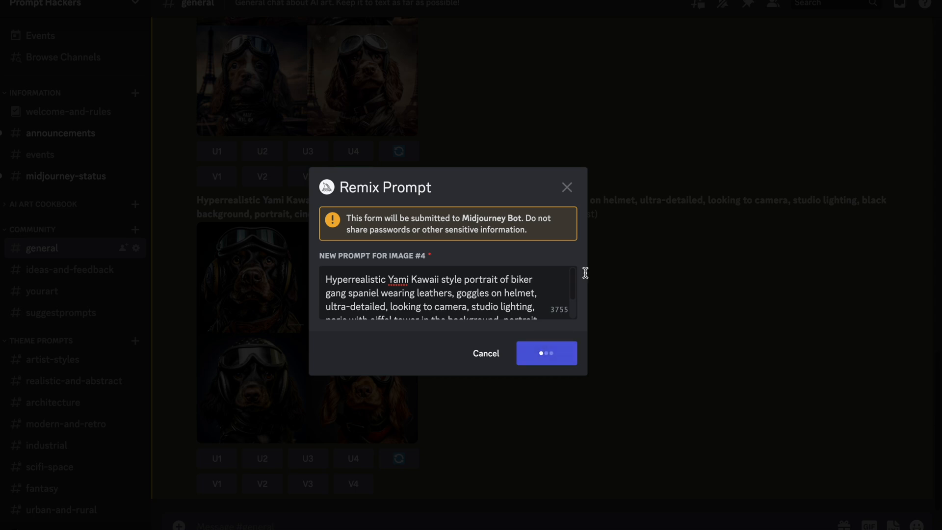
scroll(572, 156, "up", 4)
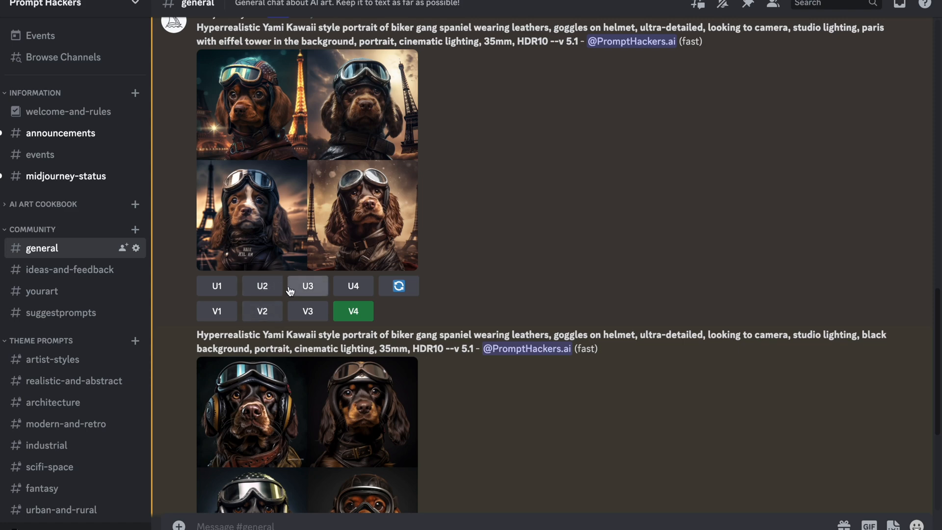
left_click(264, 289)
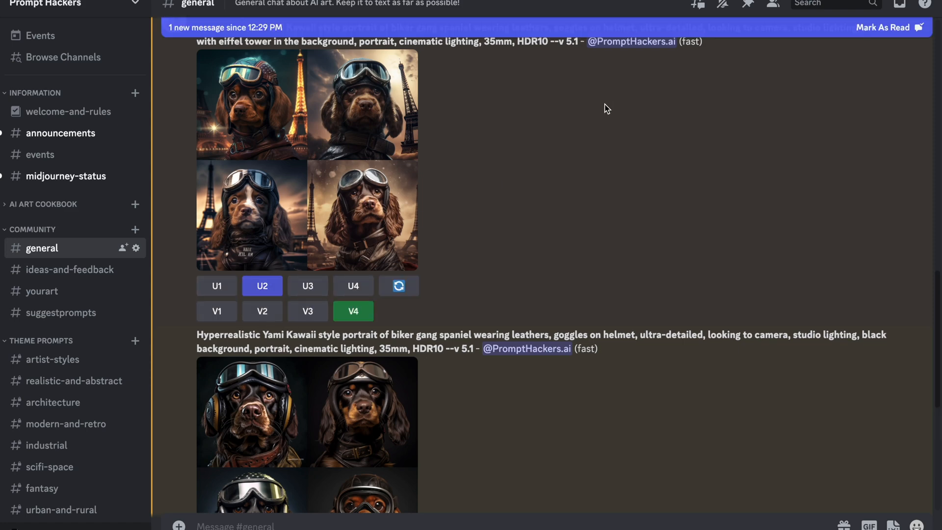
Step: Remove the original Eiffel Tower spaniel grid message with the red X reaction and view the upscaled second image enlarged
right_click(525, 119)
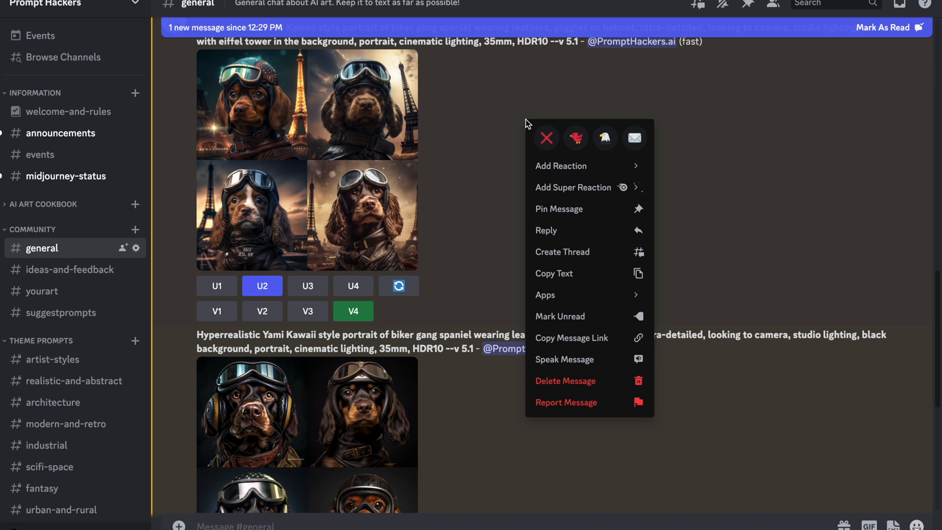
left_click(543, 138)
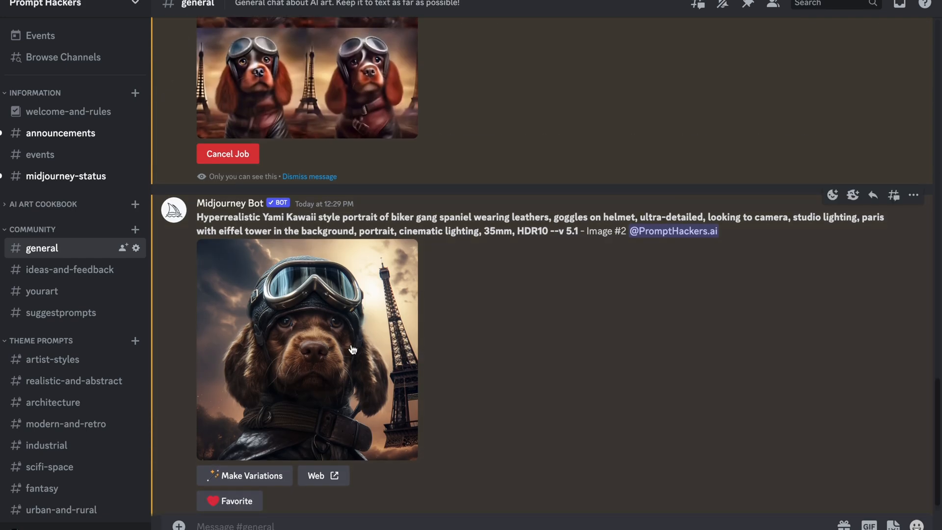
left_click(353, 349)
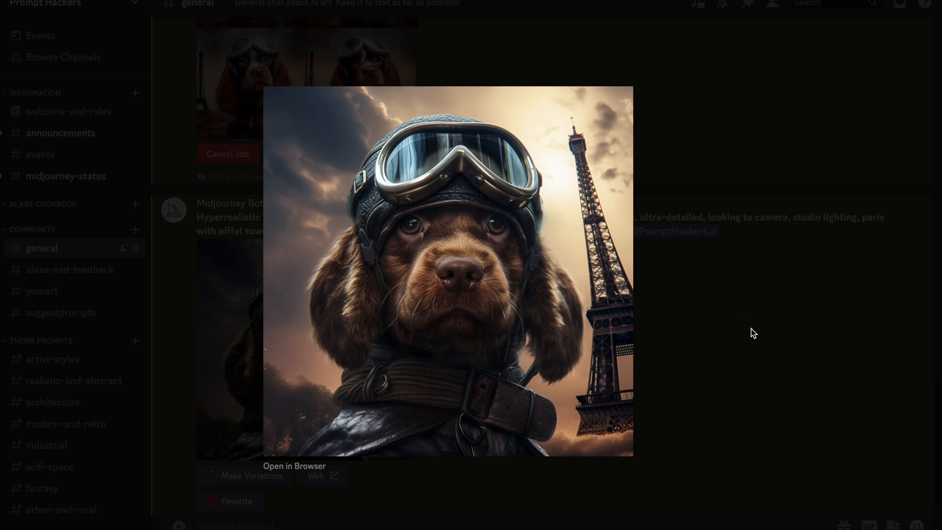
left_click(719, 311)
right_click(548, 325)
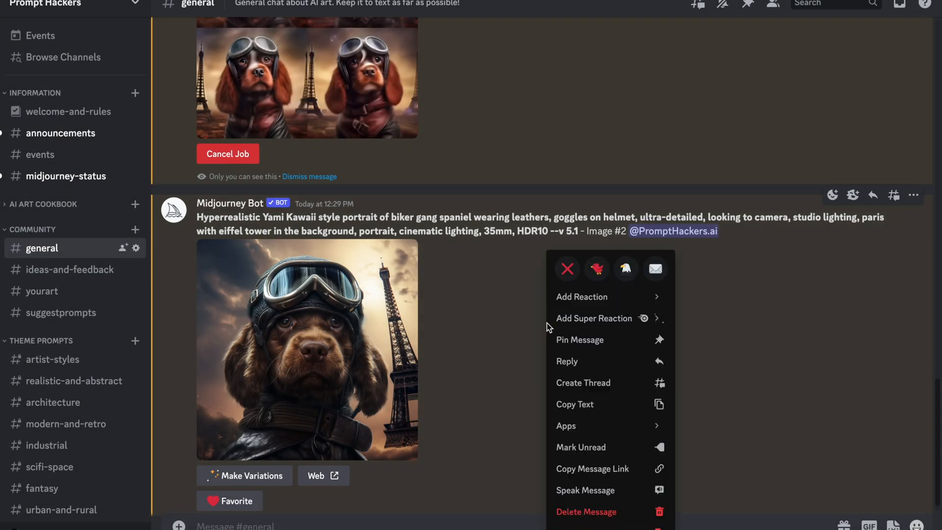
left_click(538, 290)
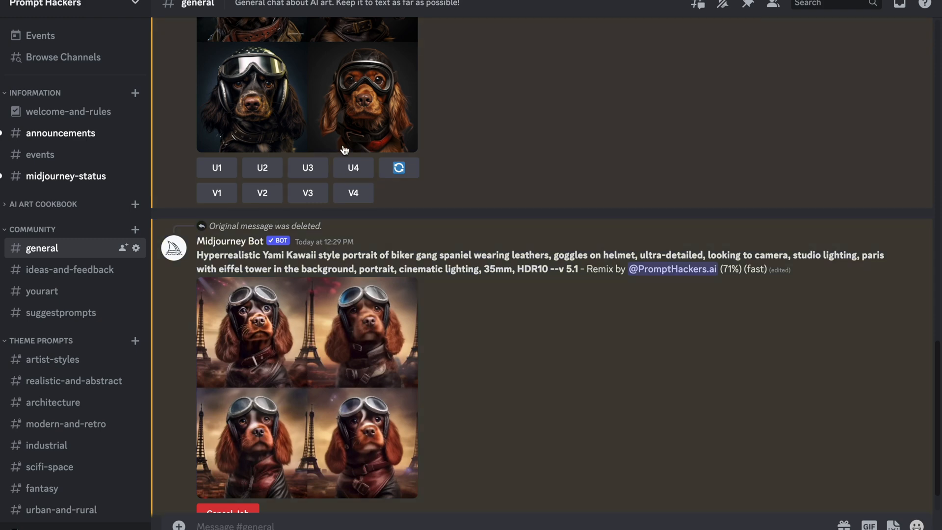
Step: View the black-background spaniel image grid enlarged and close the preview
scroll(344, 153, "up", 3)
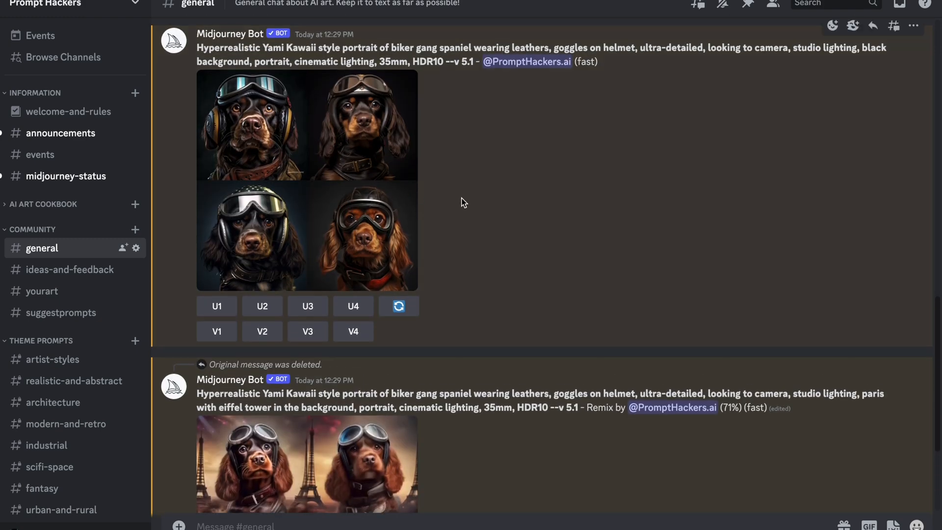
scroll(462, 202, "down", 1)
scroll(463, 202, "up", 1)
left_click(358, 195)
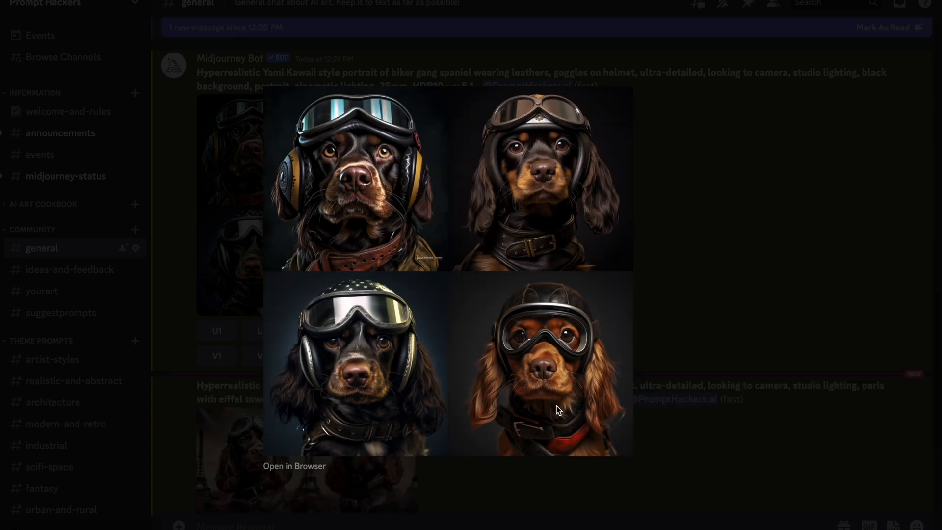
left_click(699, 226)
Step: Submit a new Midjourney /imagine command with the black-background biker gang prompt, replacing spaniel with frog
scroll(479, 389, "down", 3)
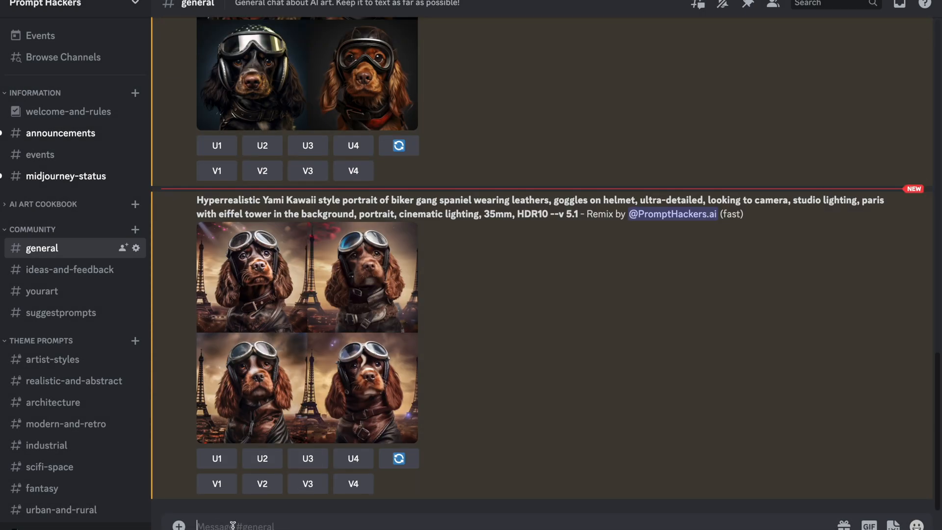
type("/imagine")
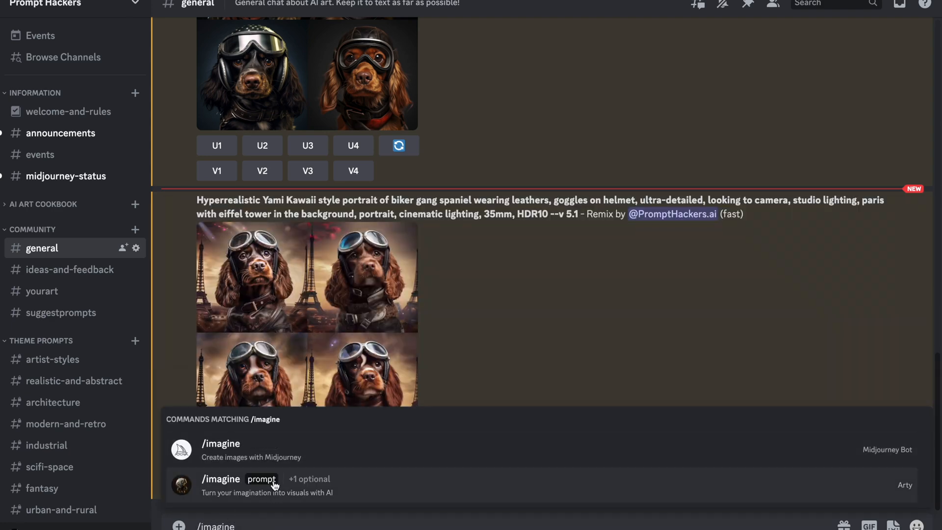
left_click(261, 447)
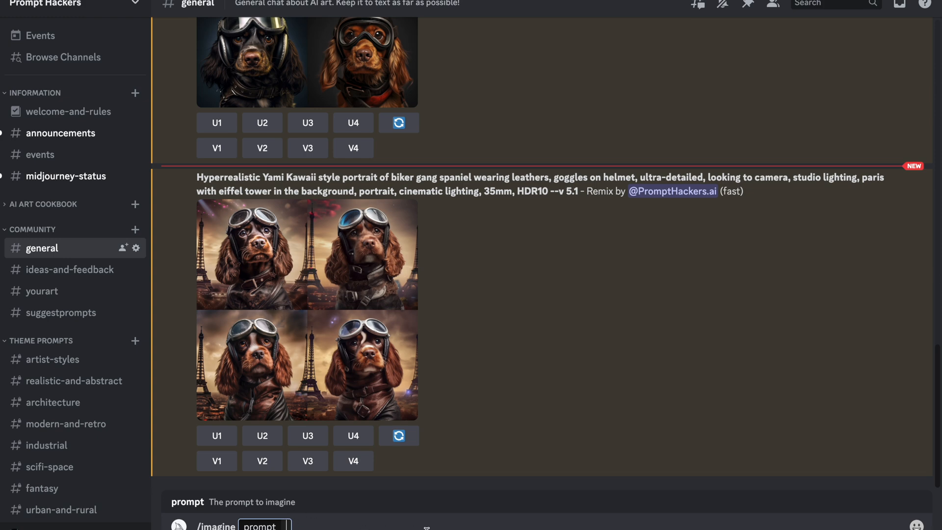
type("Hyperrealistic Yami Kawaii style portrait of biker gang spaniel wearing leathers, goggles on helmet, ultra-detailed, looking to camera, studio lighting, black background, portrait, cinematic lighting, 35mm, HDR10")
left_click_drag(474, 516, 506, 519)
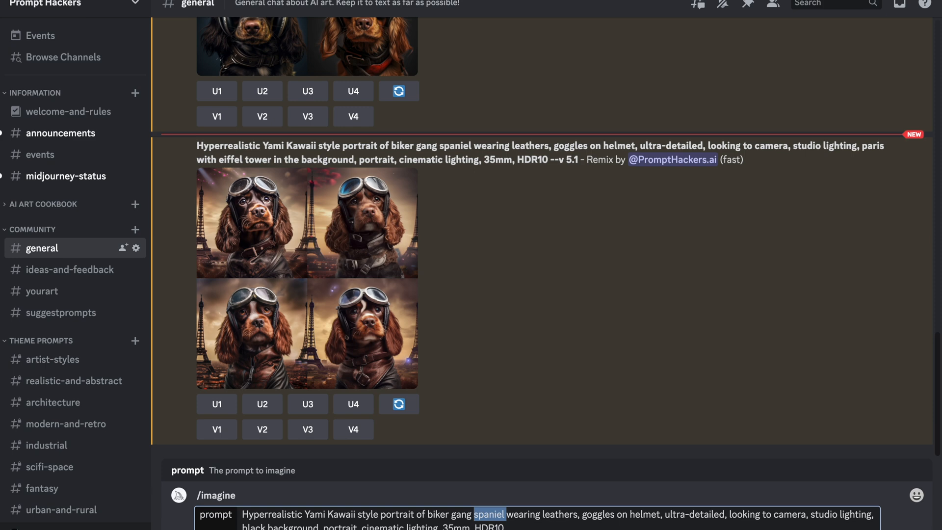
type("frog")
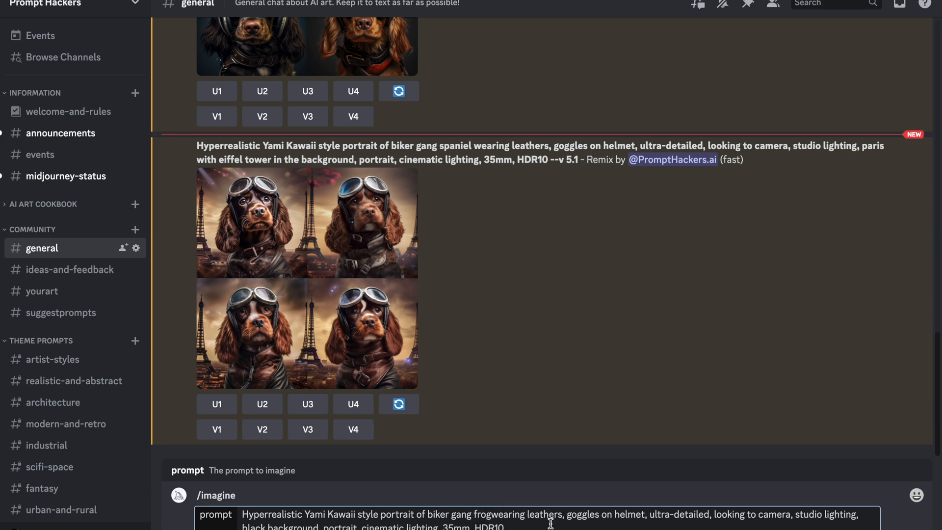
left_click(493, 515)
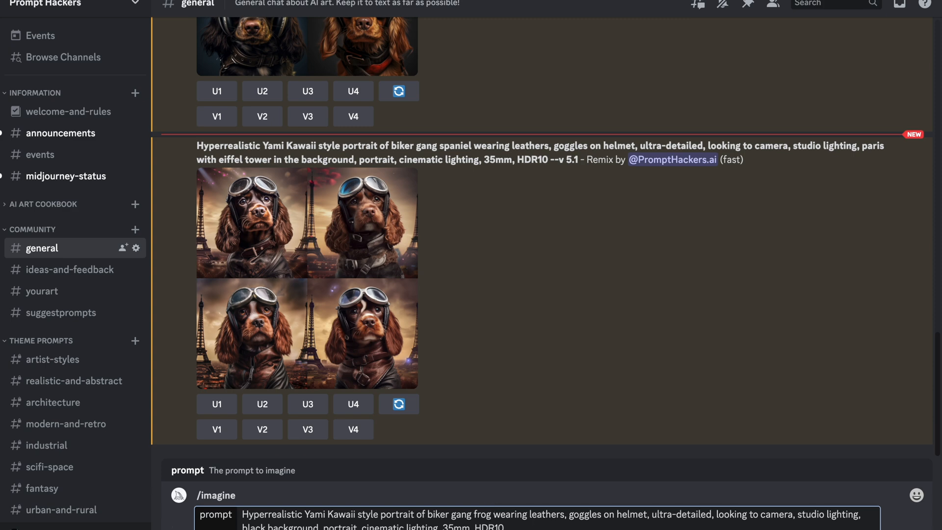
key("Return")
Step: View the remixed Eiffel Tower spaniel grid enlarged and add the red X reaction to its message
left_click(347, 308)
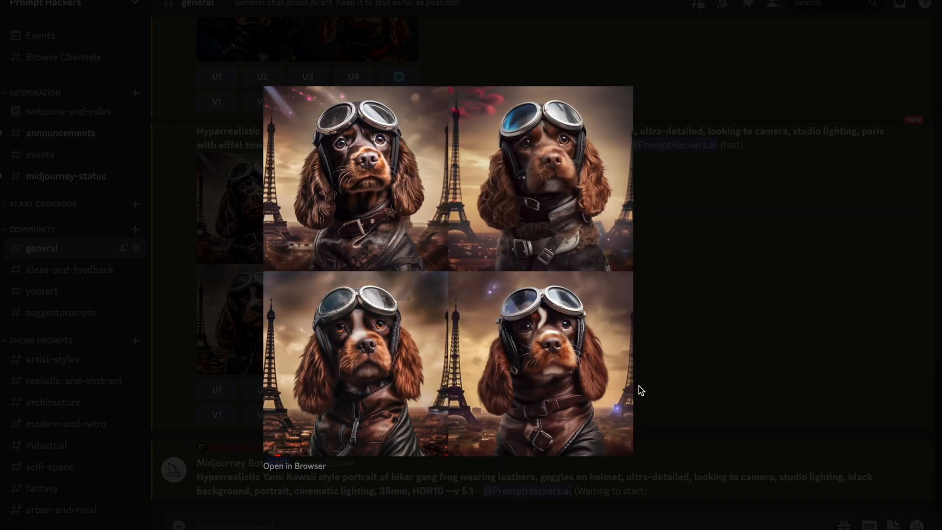
left_click(726, 336)
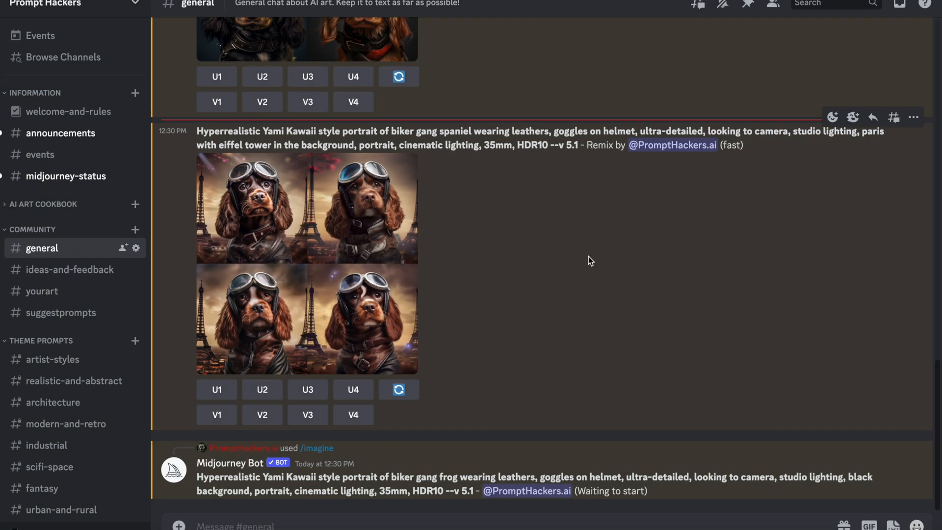
right_click(535, 222)
left_click(556, 243)
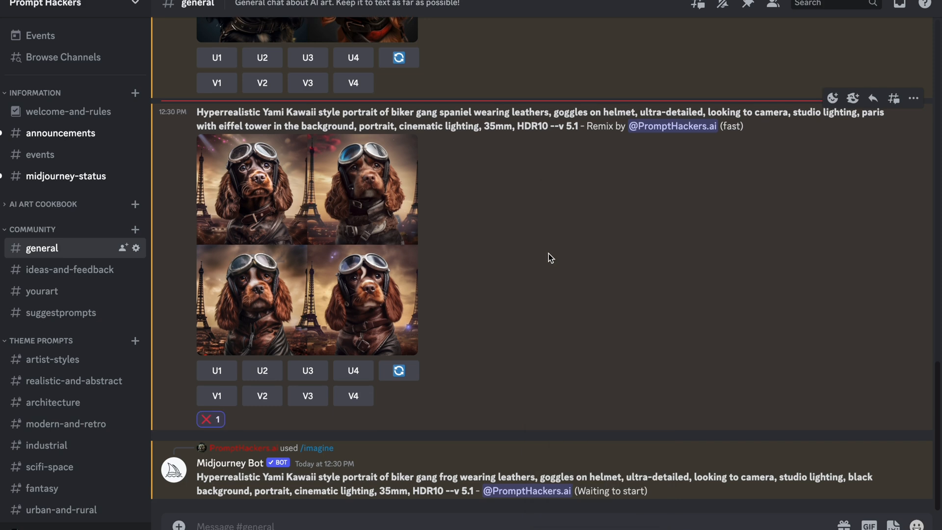
Step: Remove the black-background spaniel grid message with the red X reaction
scroll(548, 252, "up", 10)
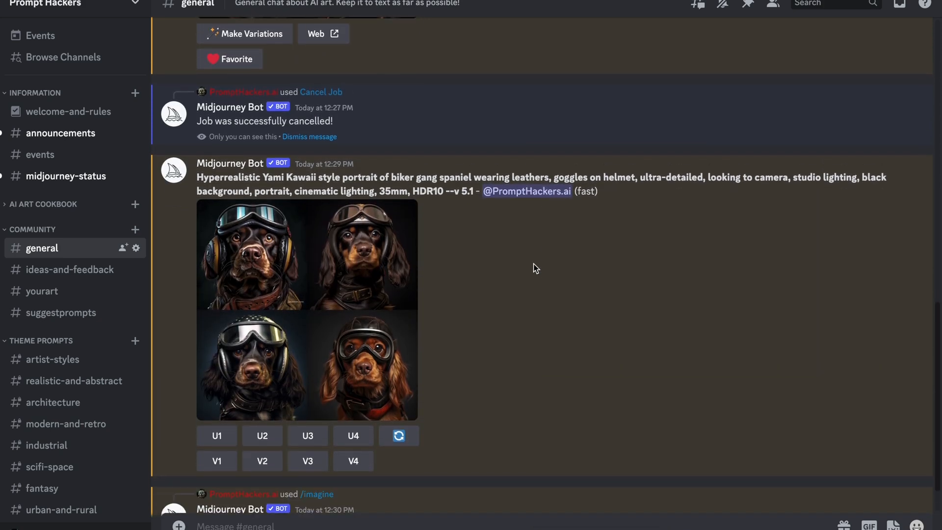
right_click(534, 263)
left_click(551, 263)
Step: Review the kept biker puppy and daschund portraits in the channel and check the progress of the frog generation
scroll(550, 263, "up", 6)
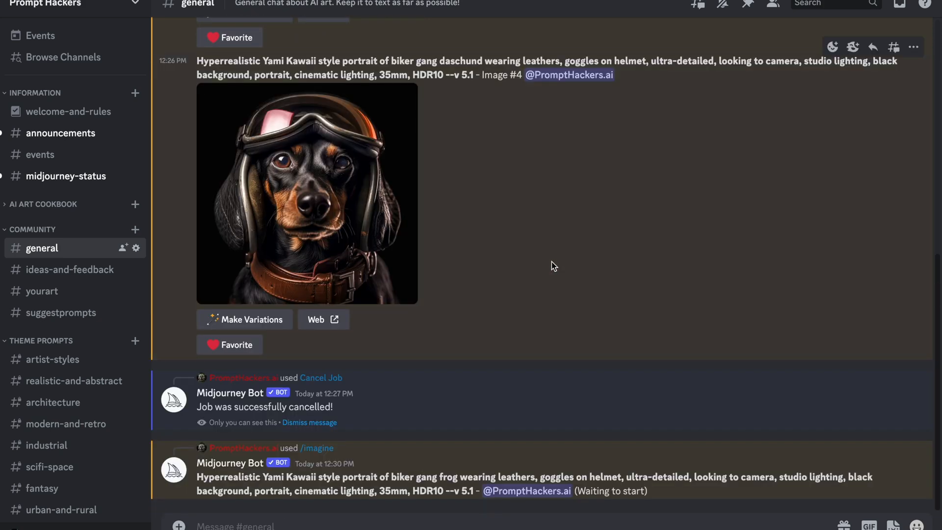
scroll(551, 261, "up", 6)
scroll(552, 261, "up", 3)
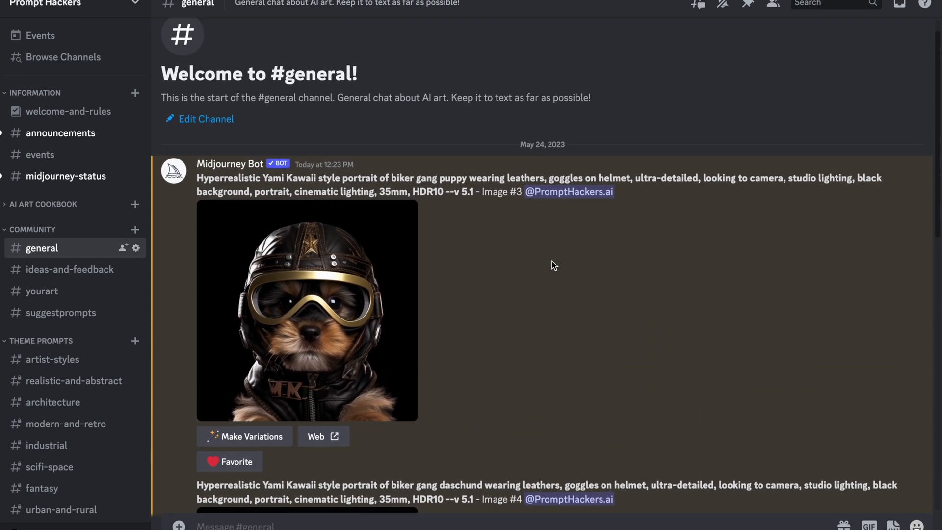
scroll(551, 260, "down", 3)
scroll(551, 260, "down", 10)
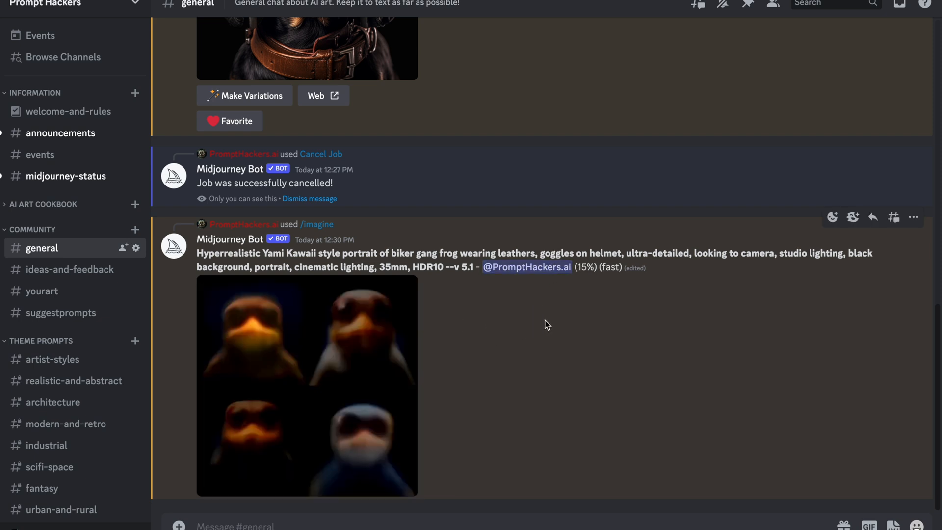
scroll(545, 321, "up", 1)
scroll(546, 323, "up", 10)
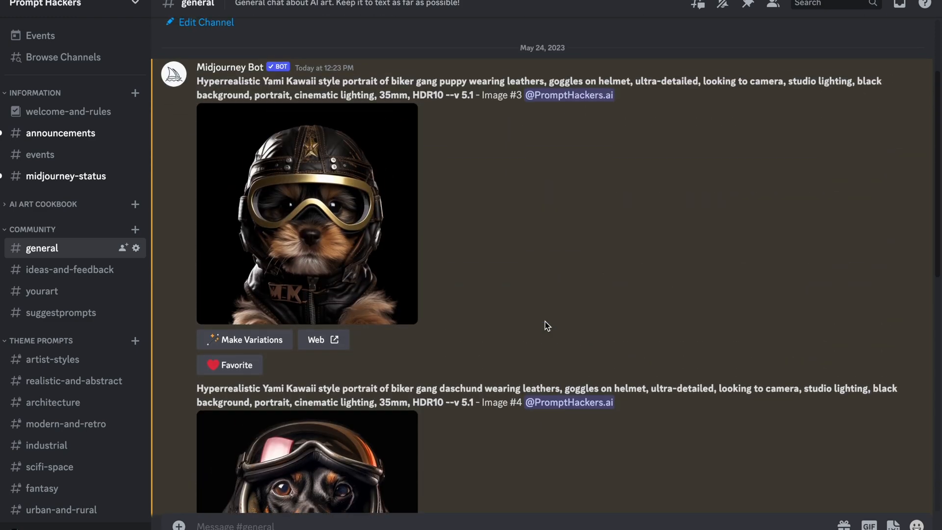
scroll(546, 322, "down", 11)
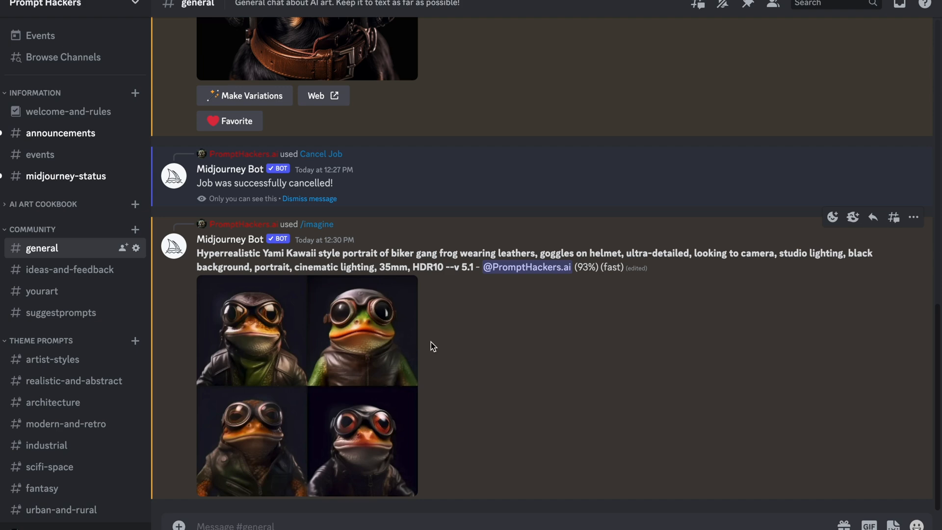
Step: View the frog image grid enlarged, close the preview and upscale the first image
left_click(331, 357)
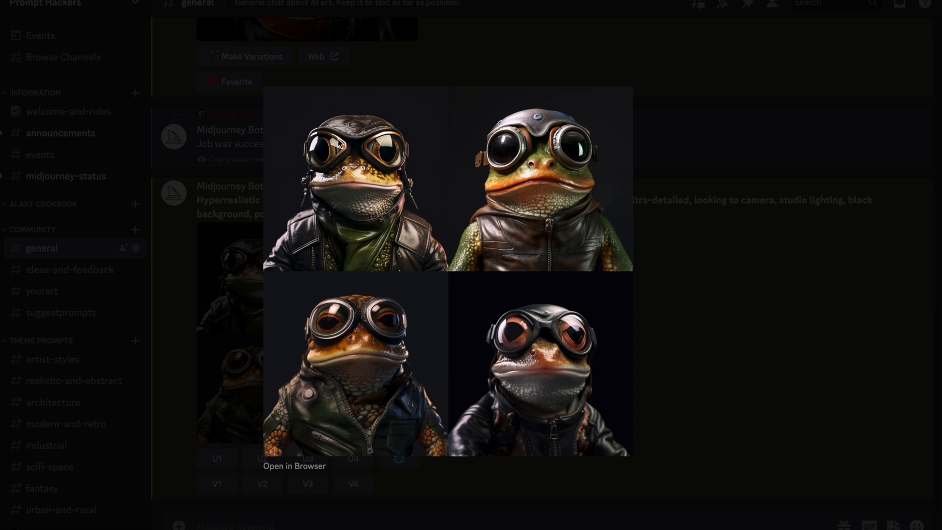
left_click(807, 326)
left_click(215, 462)
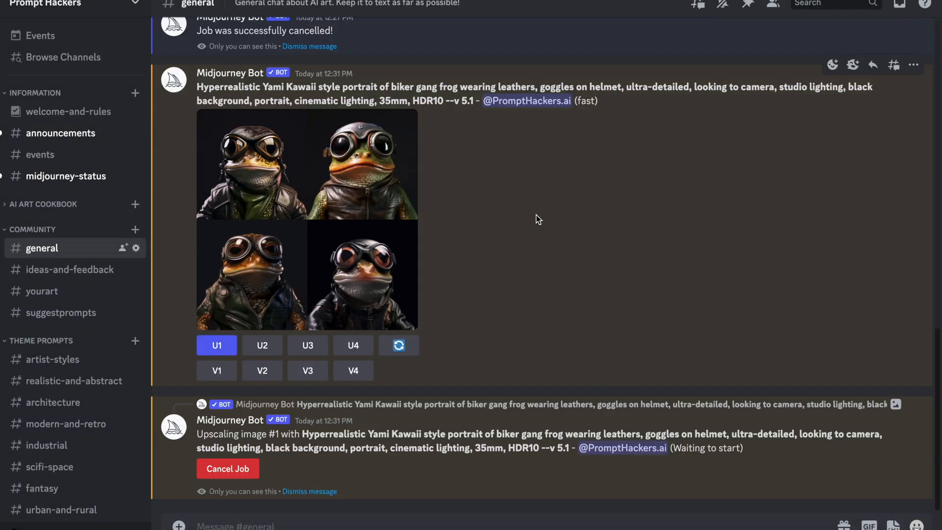
Step: Remove the frog grid message with the red X reaction, and view the upscaled first frog image enlarged before closing the preview
right_click(539, 229)
left_click(560, 231)
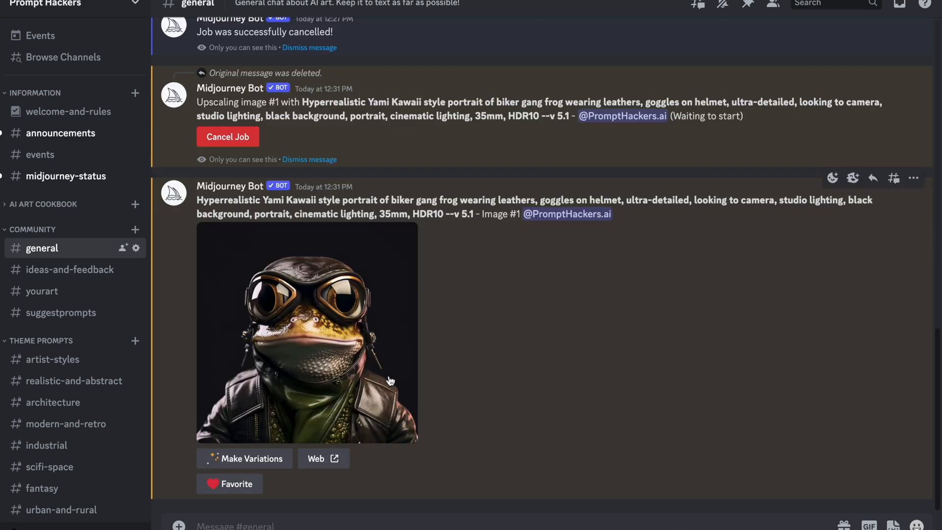
left_click(353, 362)
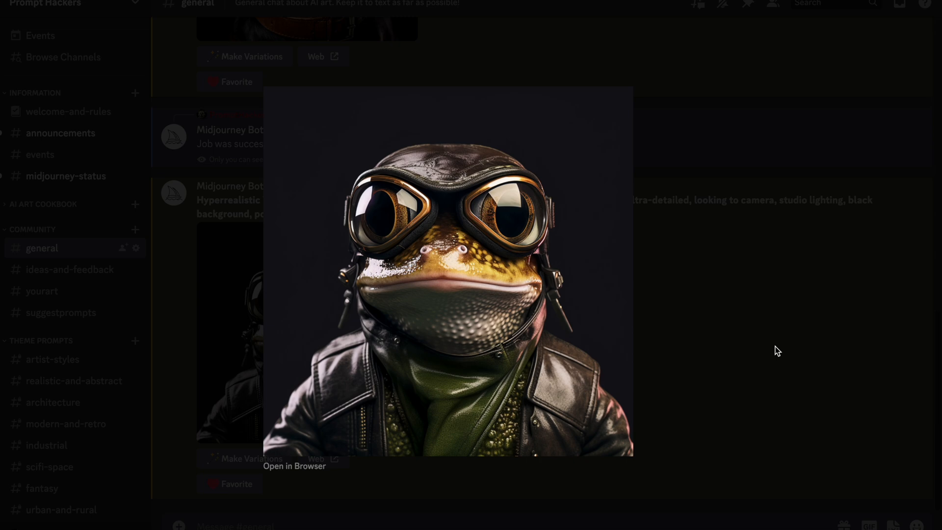
left_click(708, 328)
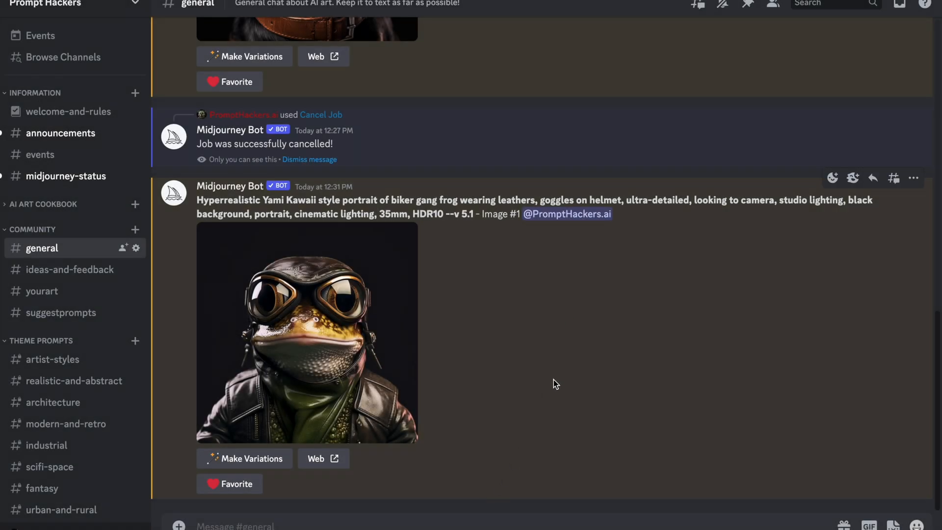